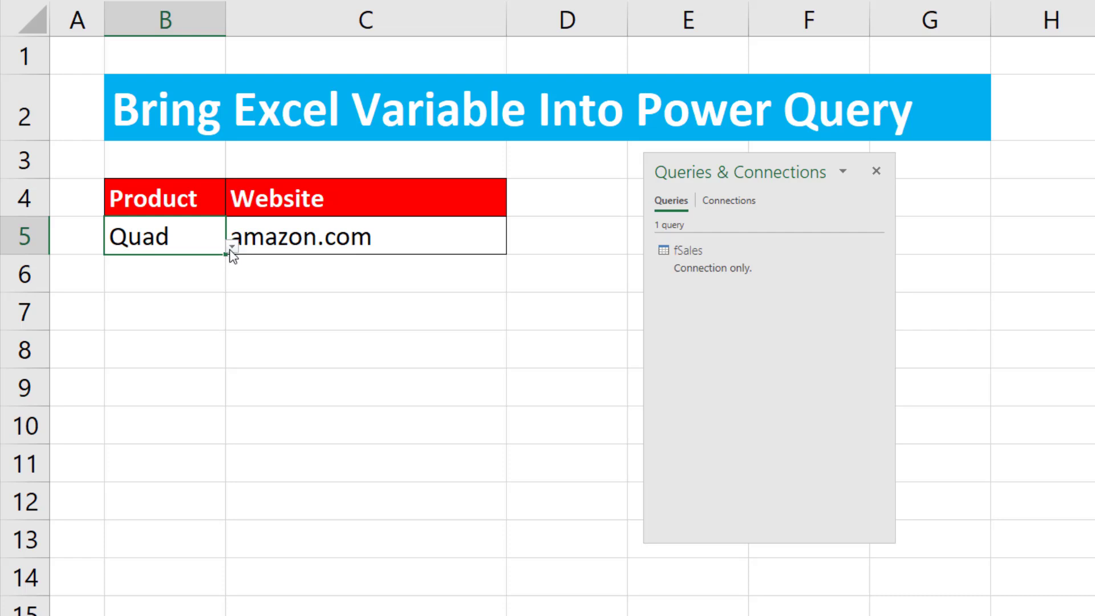
Pick Sunset from B5's product dropdown, then select the Product header cell B4.
click(232, 249)
click(121, 302)
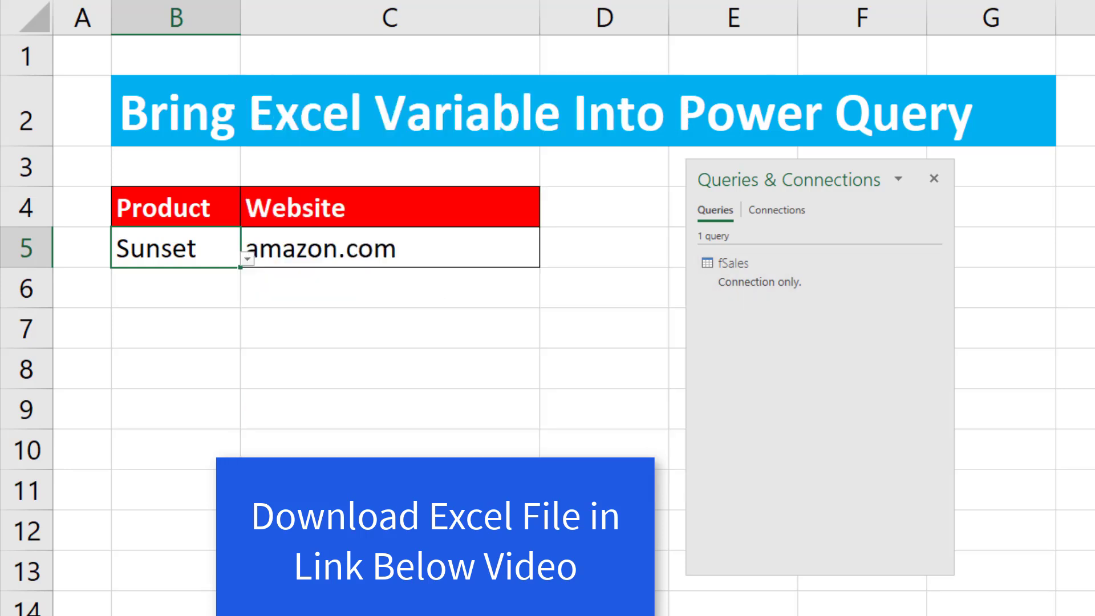
click(219, 207)
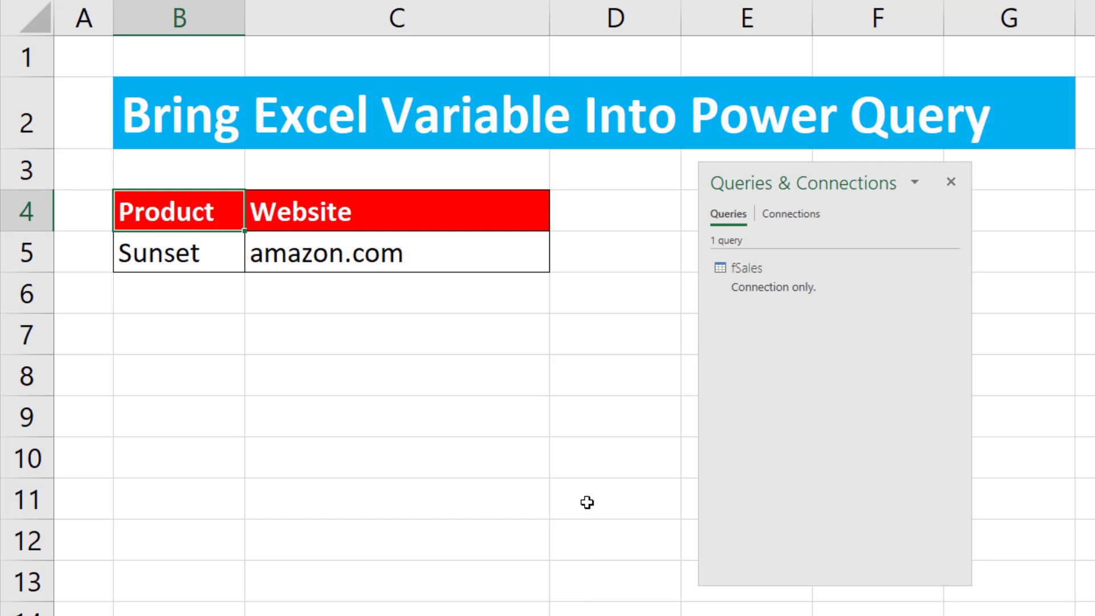
Make the Product/Website range a table named InputVariable and load it via From Table/Range.
key(ctrl+t)
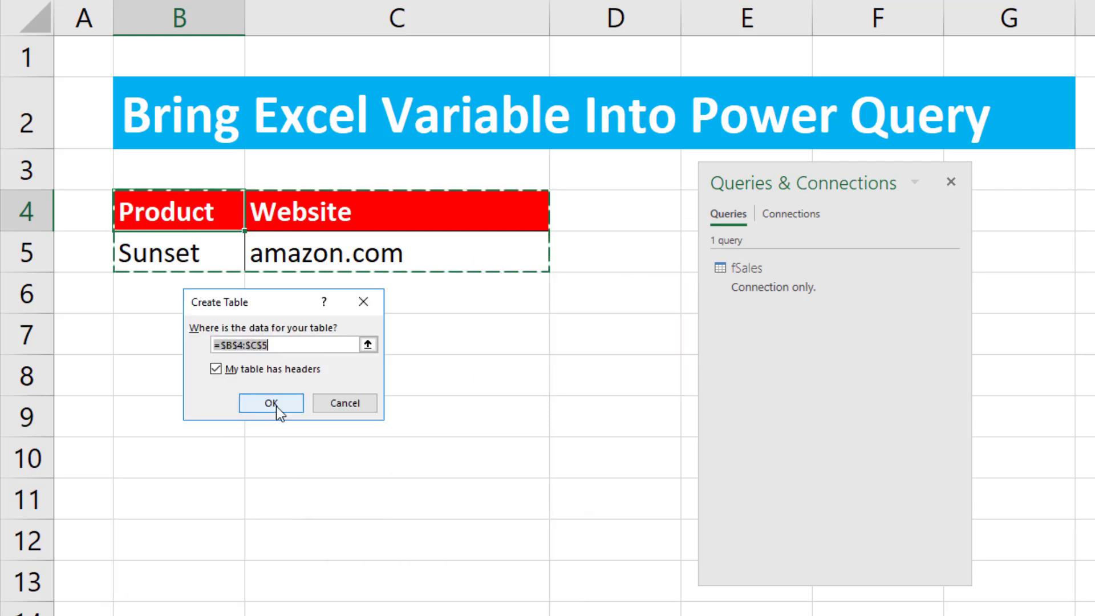
click(276, 406)
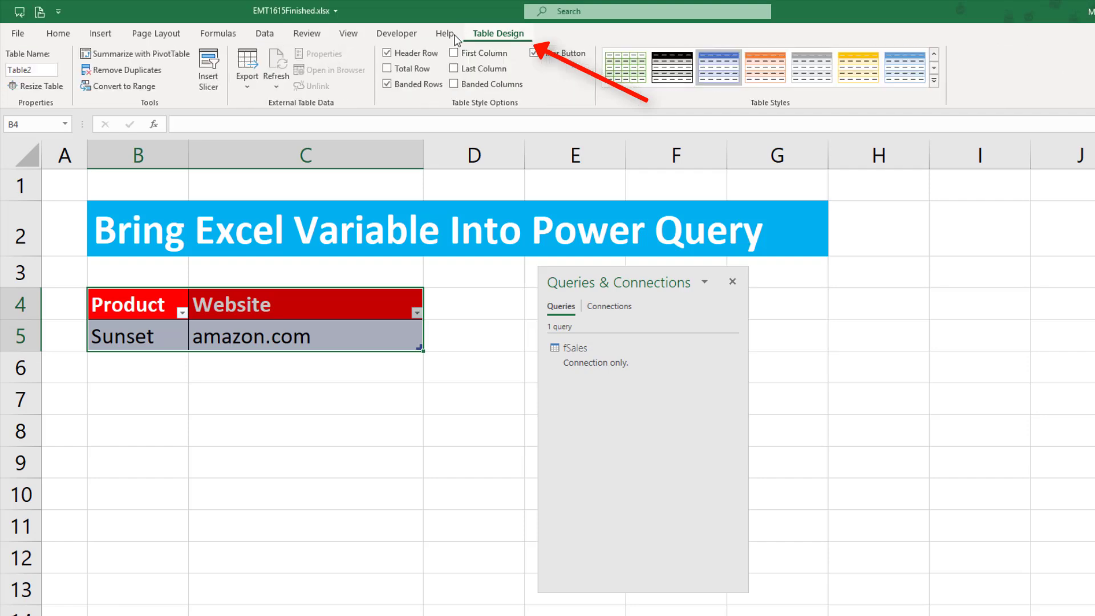
click(32, 70)
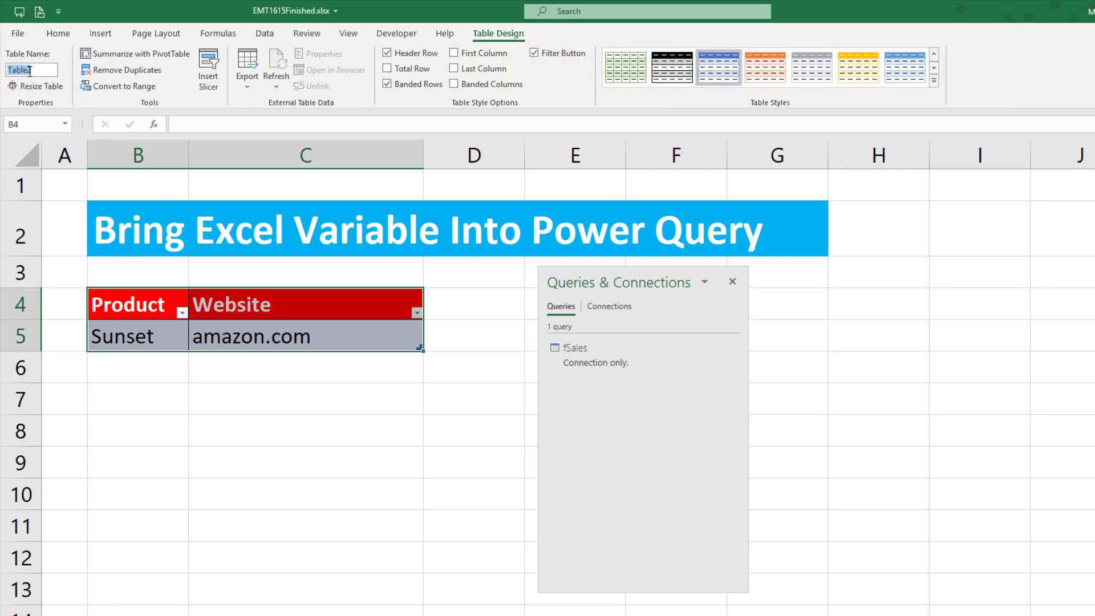
text(InputVariable)
key(Return)
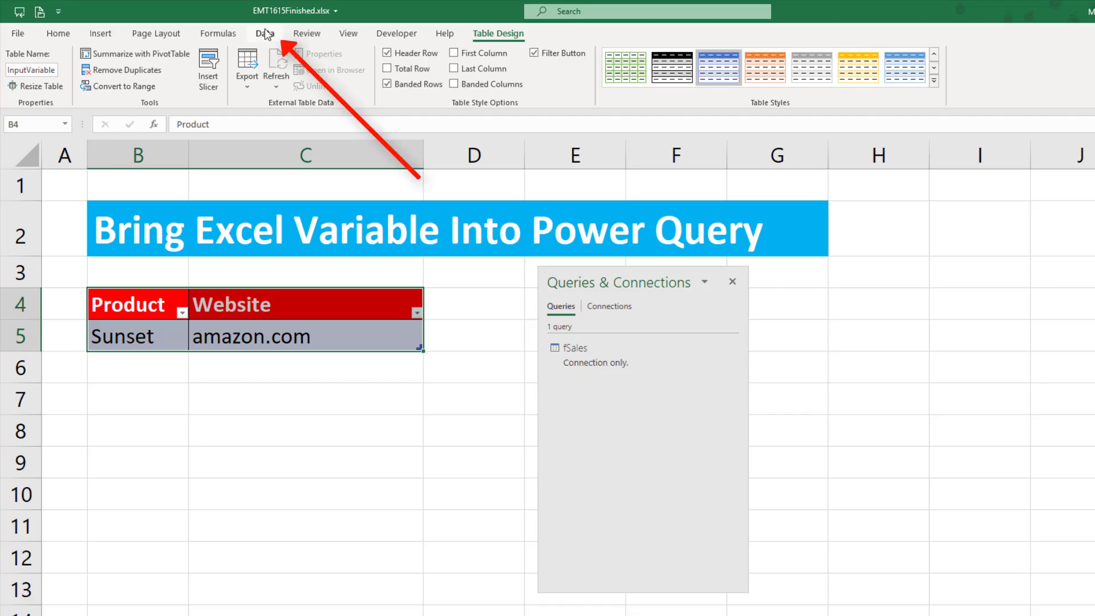
click(835, 105)
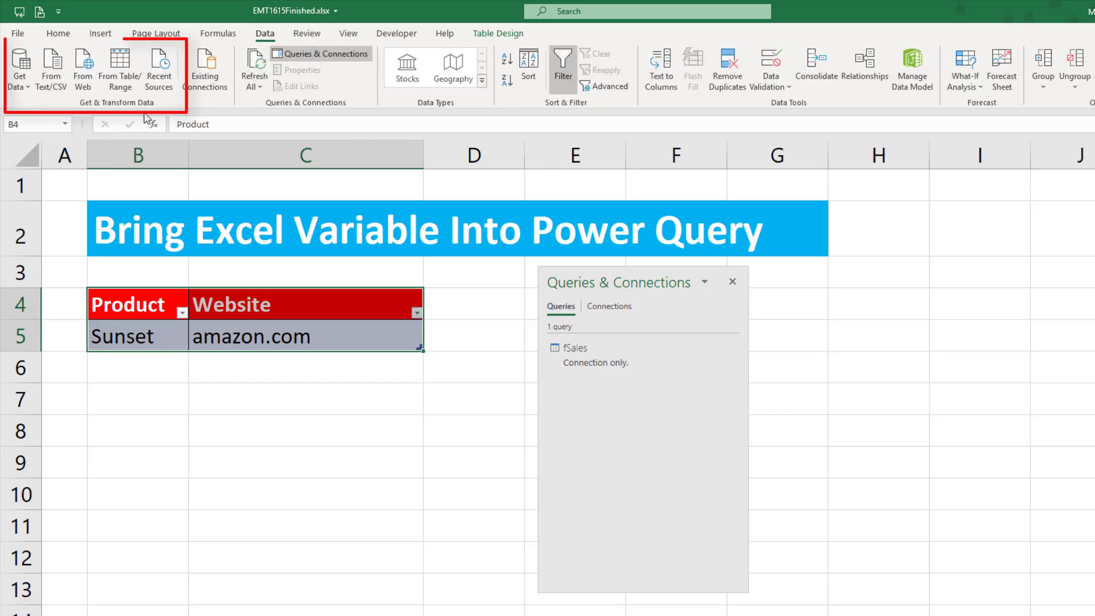
click(127, 85)
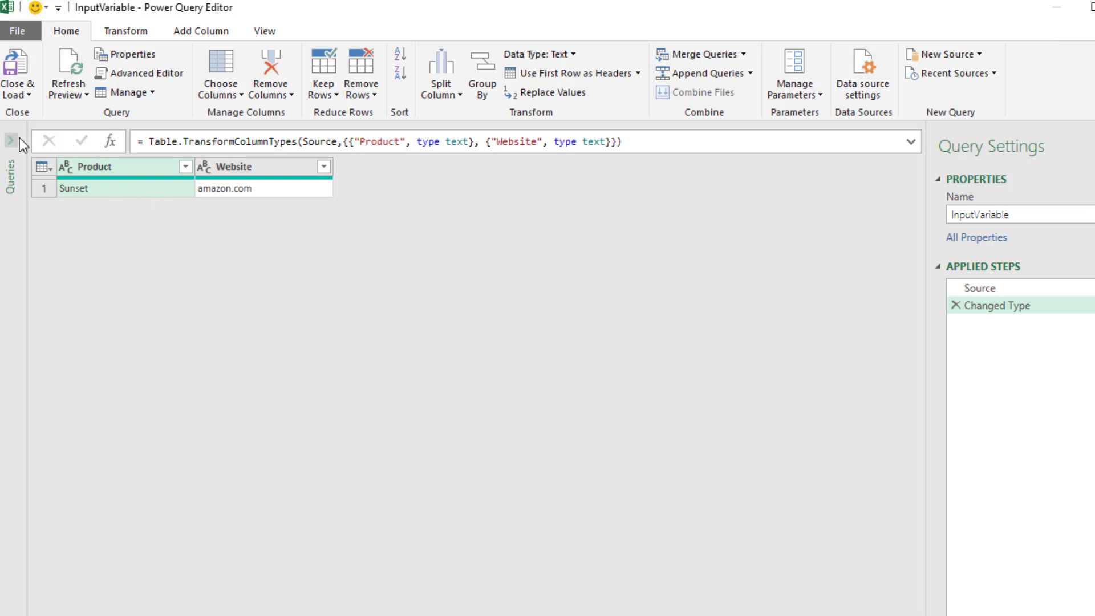
Expand the Queries pane, preview fSales, then return to the InputVariable query.
click(16, 139)
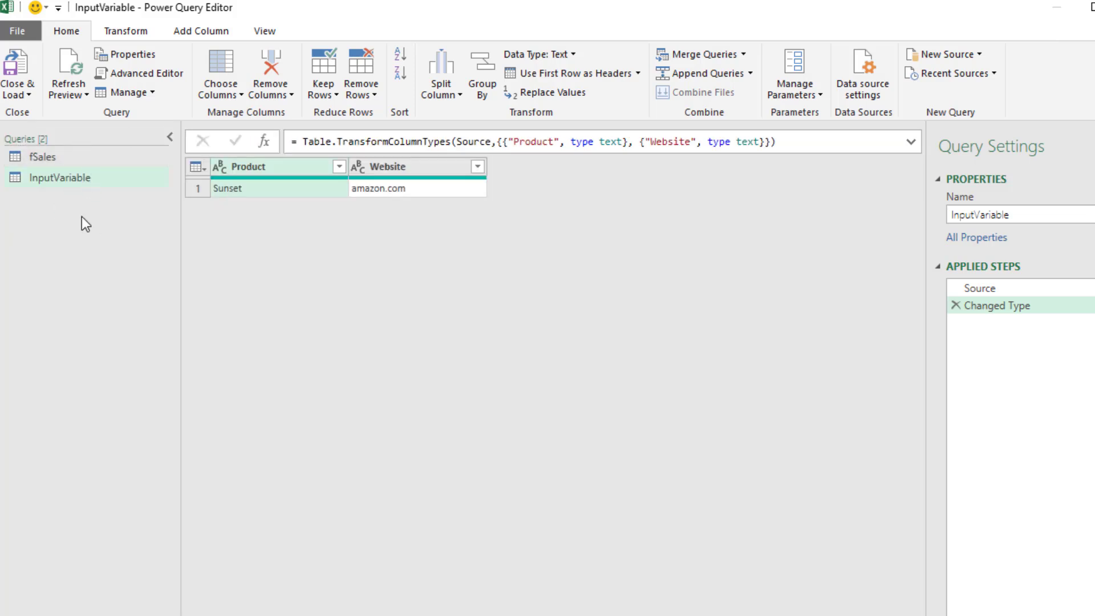
click(60, 156)
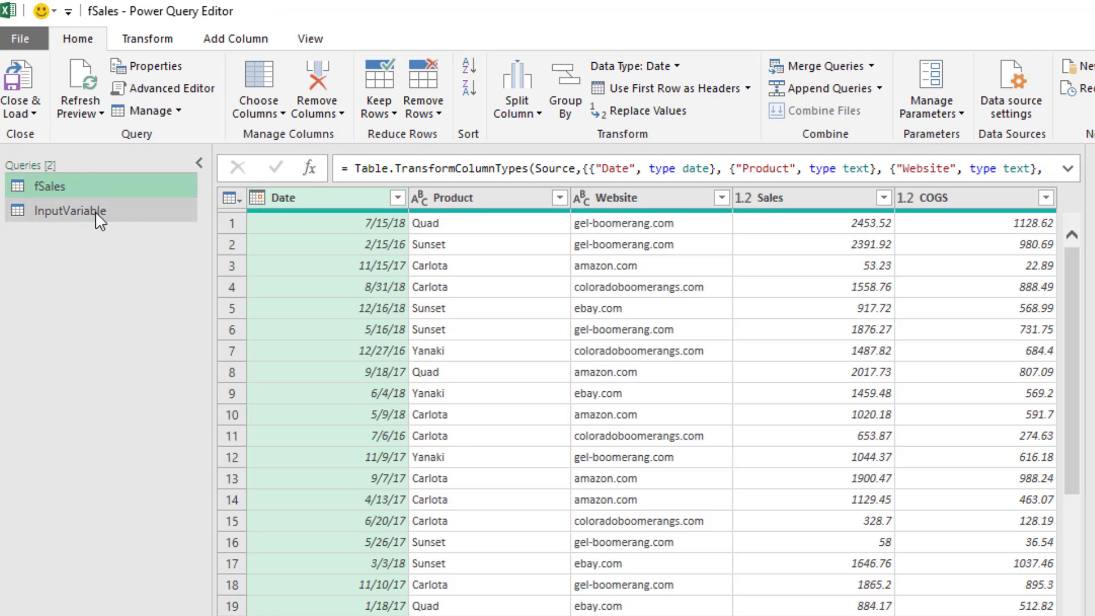
click(82, 211)
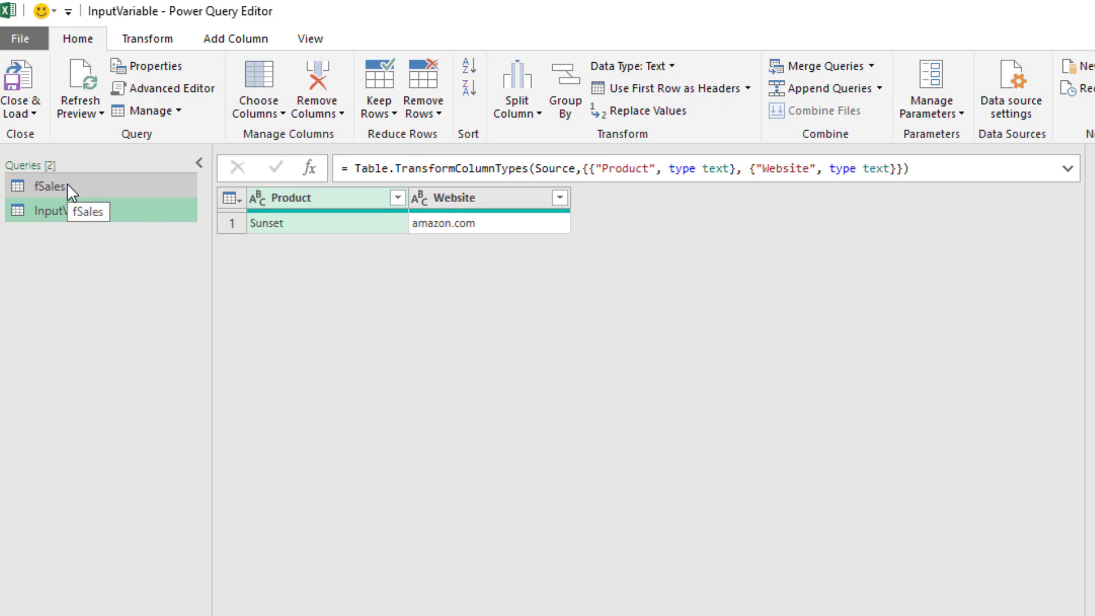
Create a Reference query of InputVariable and rename it WebsiteVariable.
right_click(62, 216)
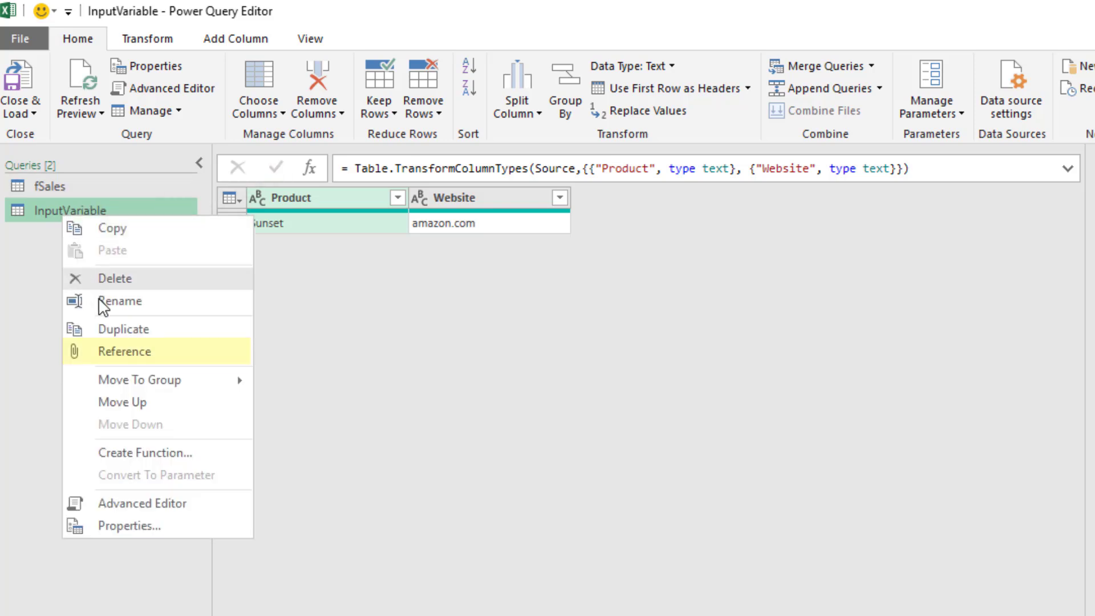
click(122, 352)
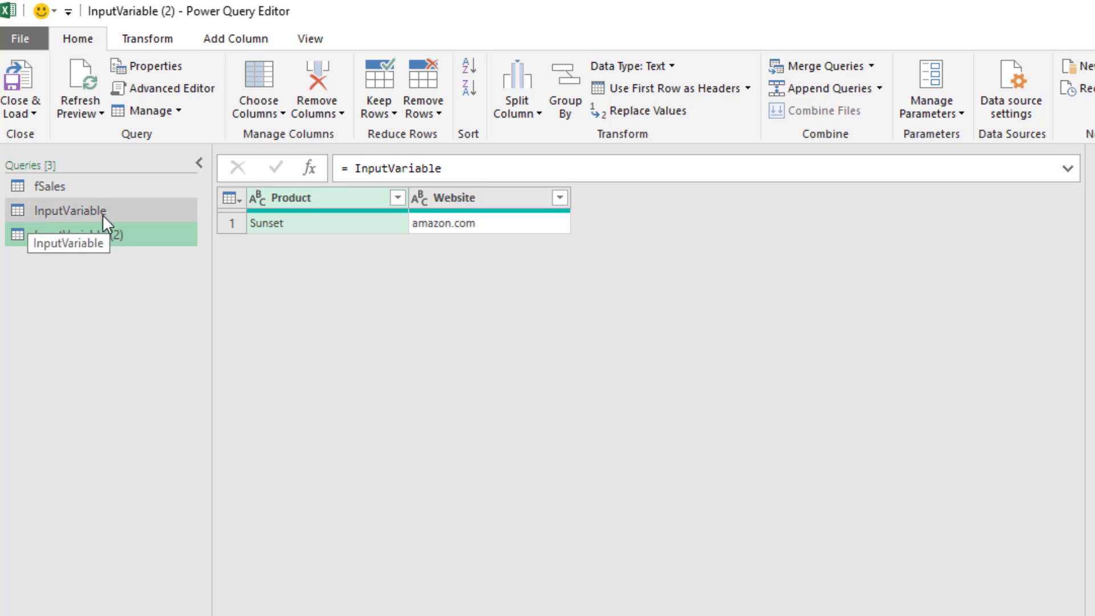
key(F2)
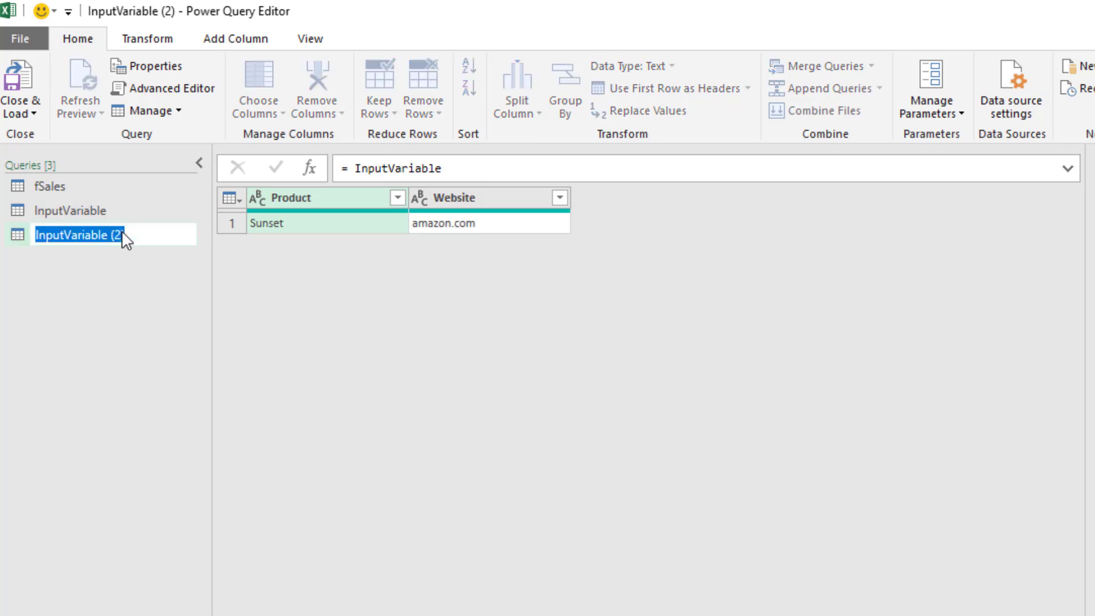
text(WebsiteVariable)
key(Return)
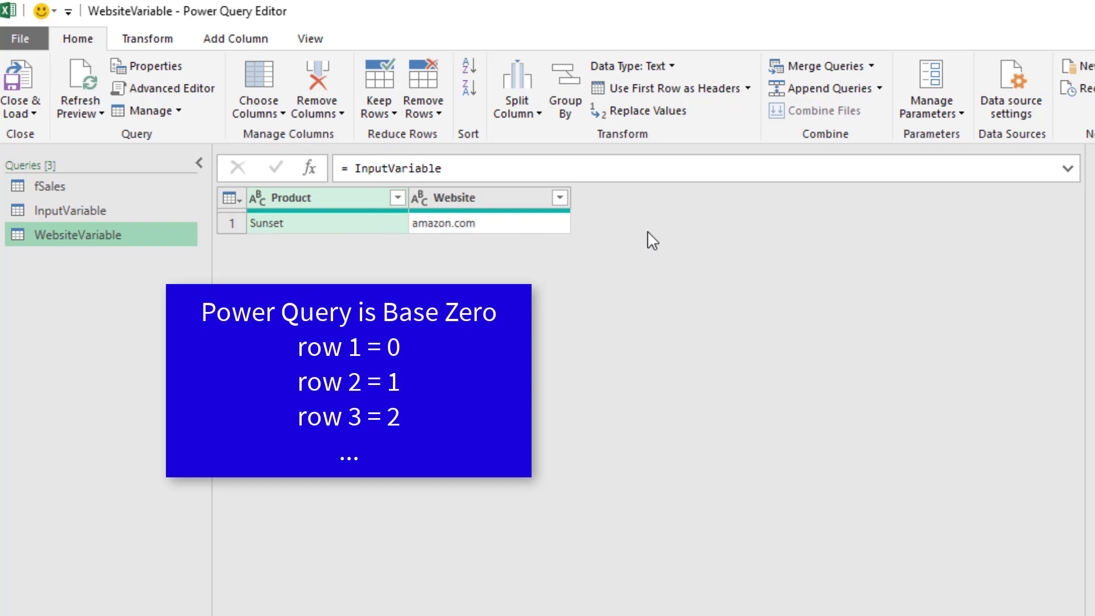
Change WebsiteVariable's formula to = InputVariable{0}[Website] so it returns amazon.com.
click(502, 172)
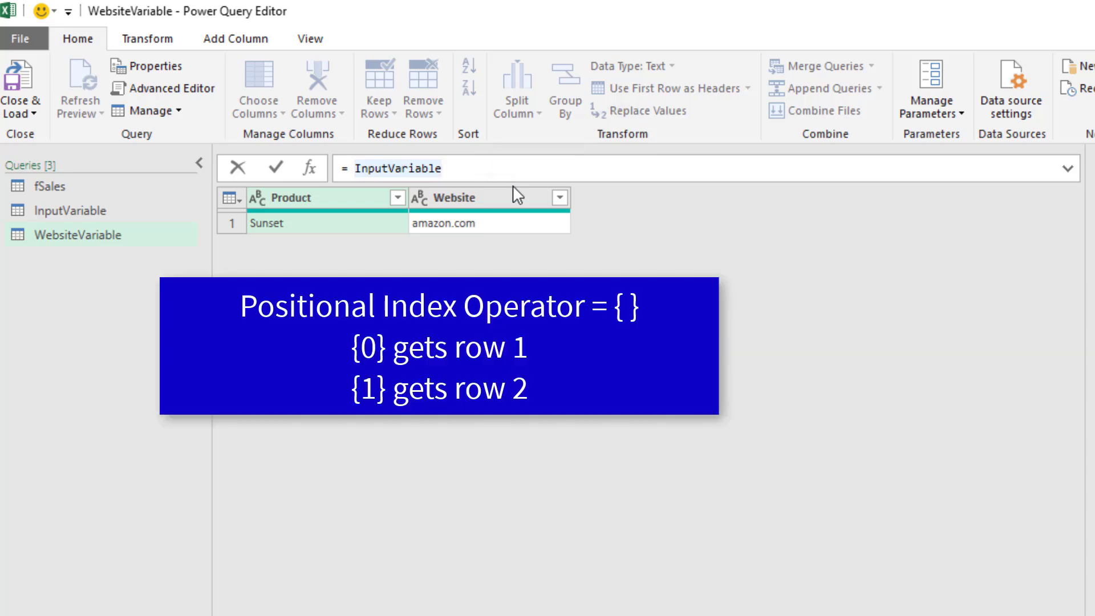
text({)
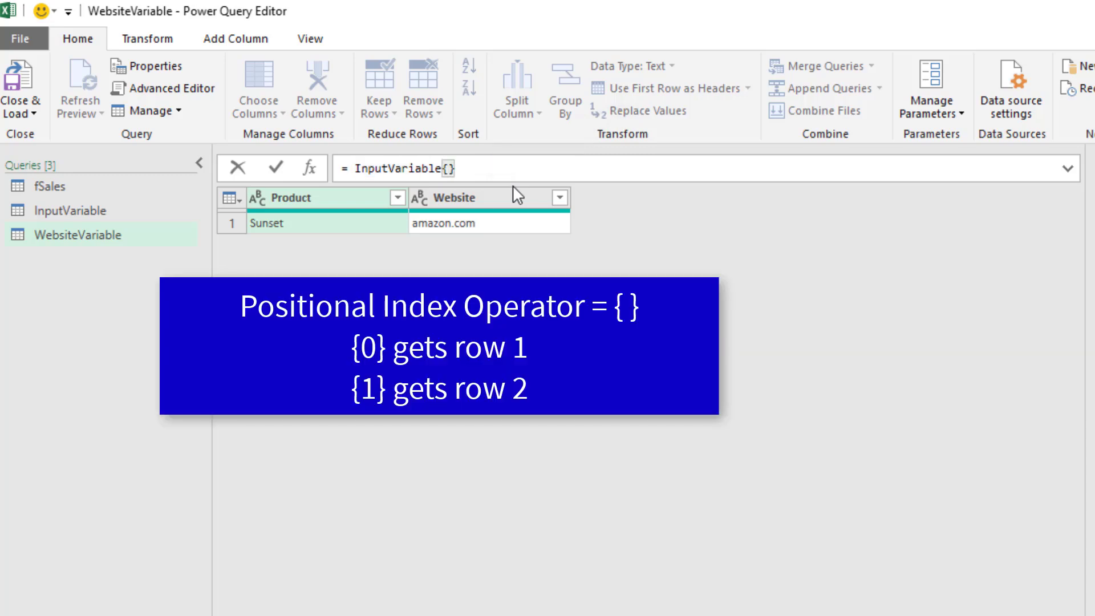
text(0)
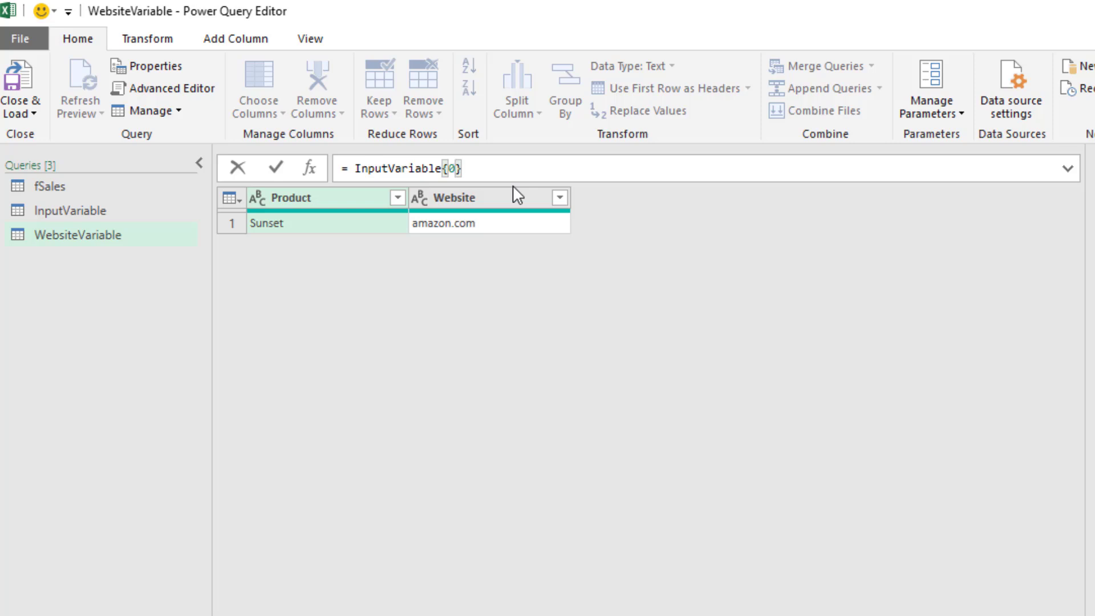
key(Return)
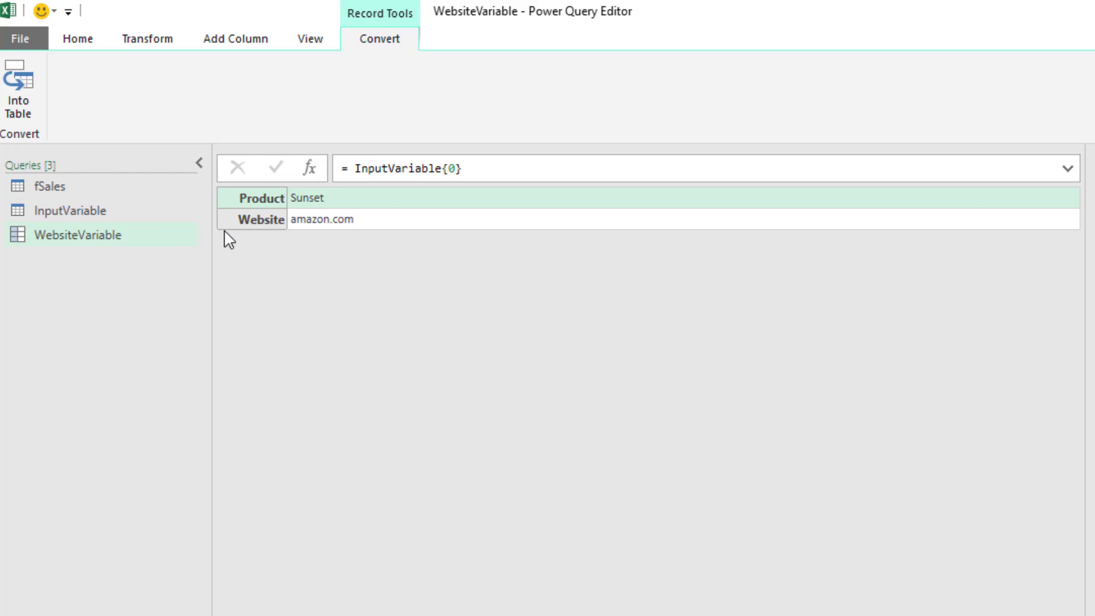
click(521, 170)
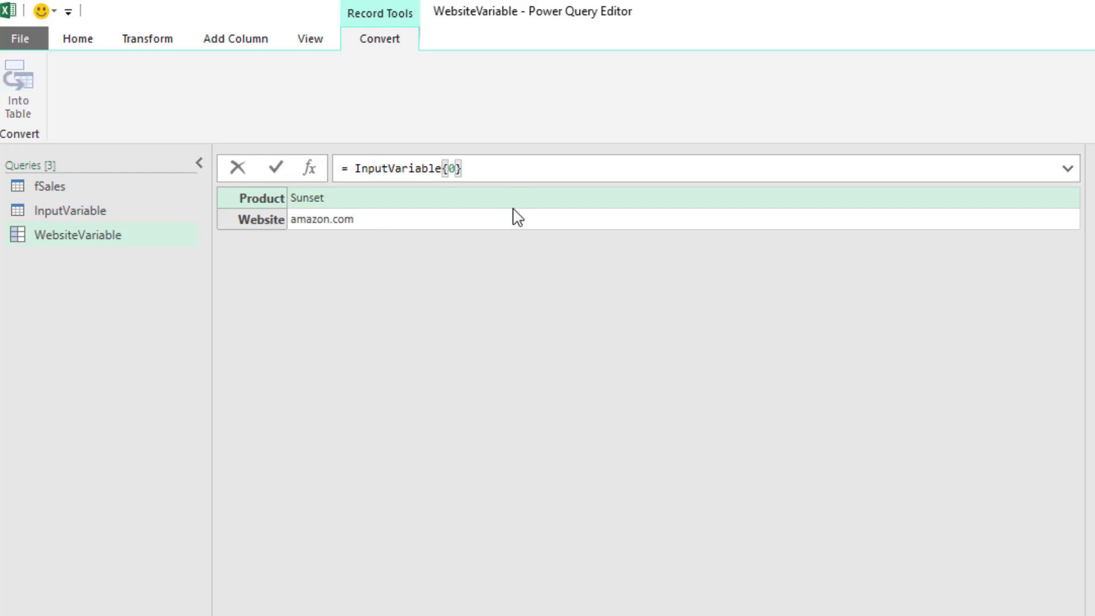
text([Website)
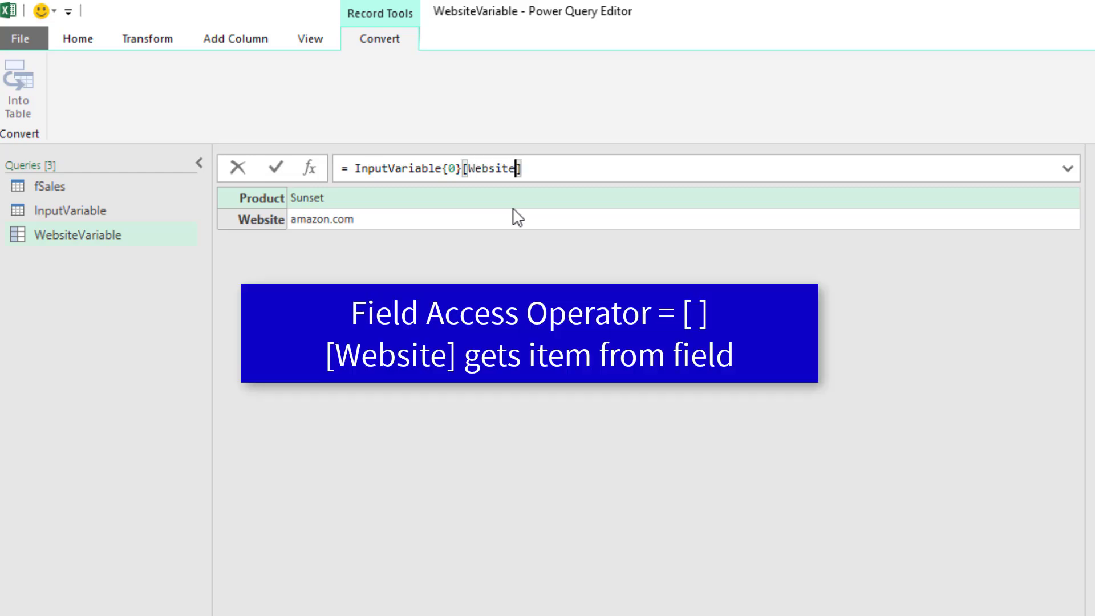
key(Return)
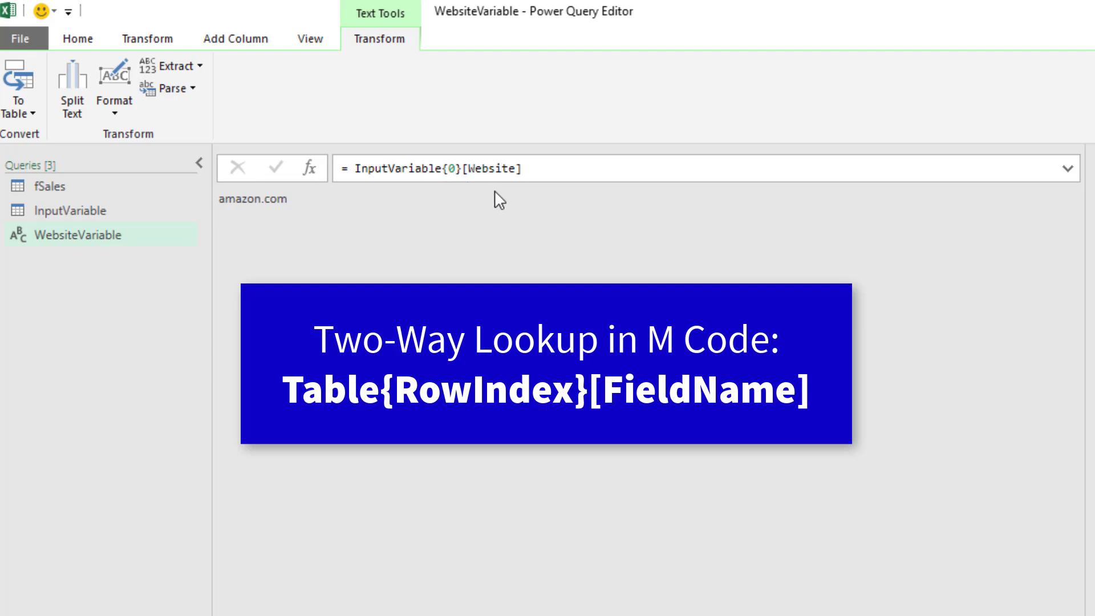
Duplicate WebsiteVariable and change its formula to InputVariable{0}[Product], returning Sunset.
right_click(103, 236)
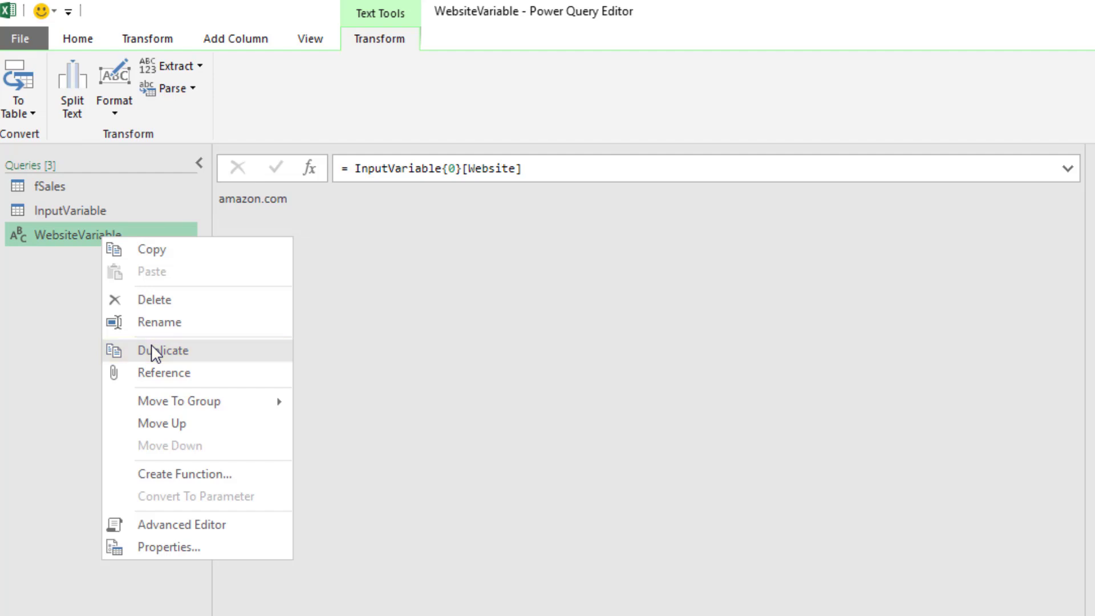
click(155, 350)
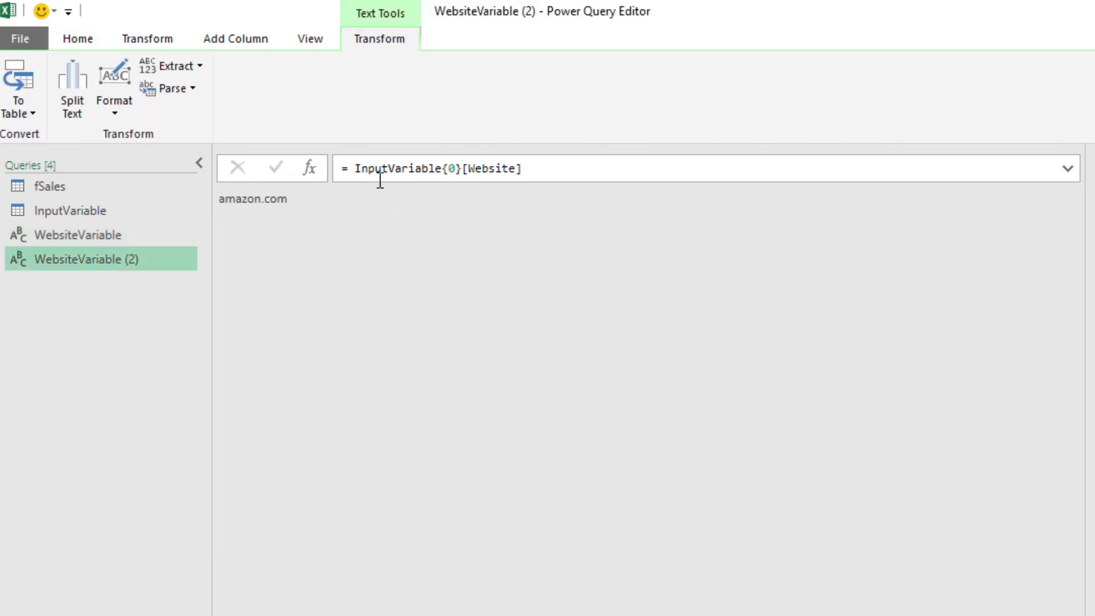
drag(468, 169, 516, 168)
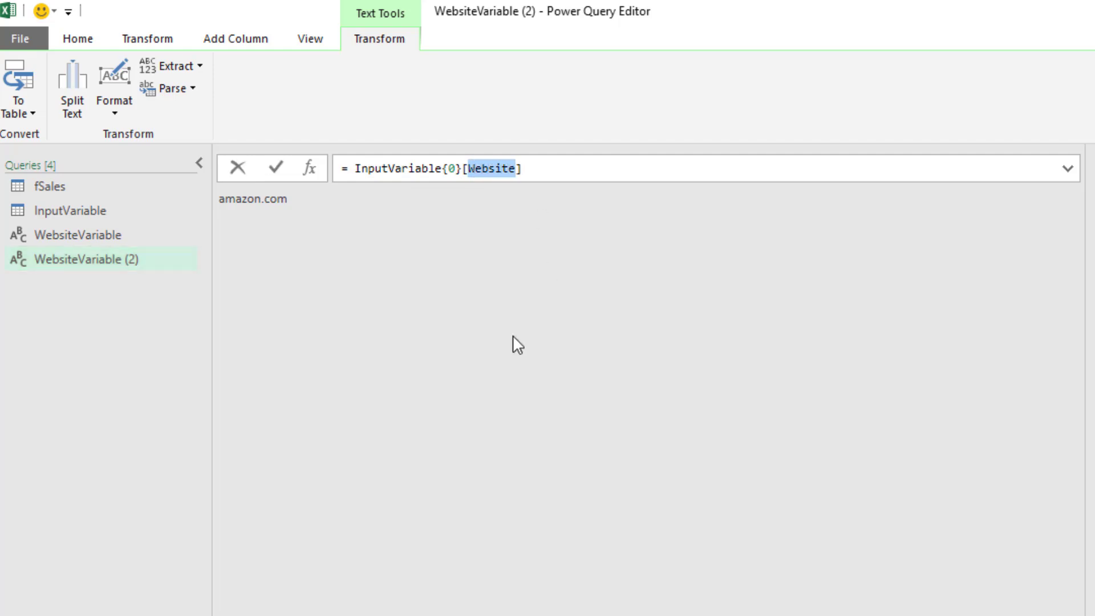
text(Product)
key(Return)
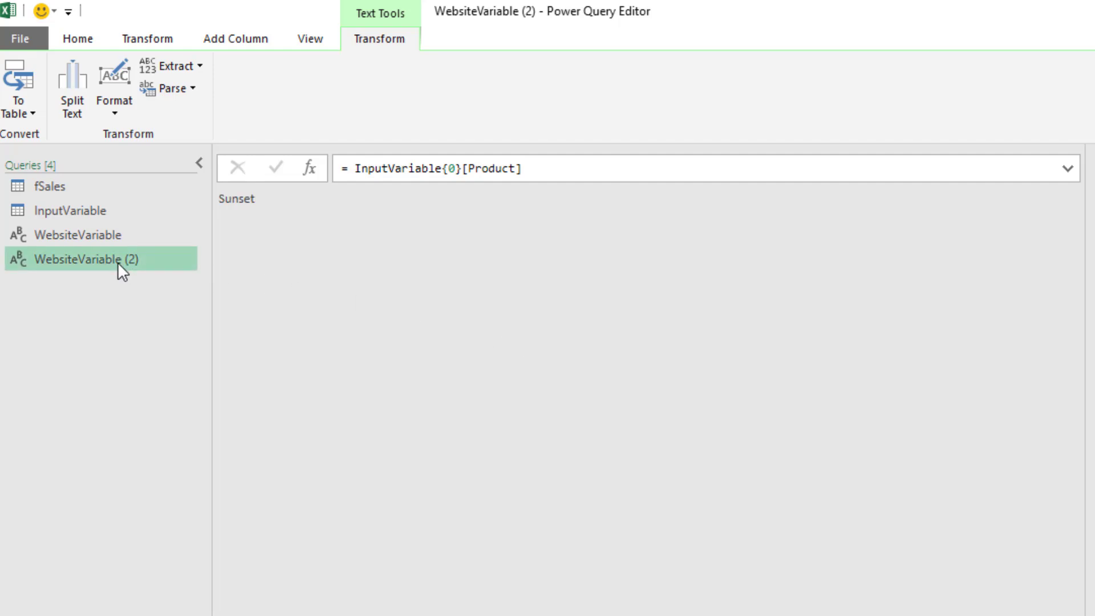
Rename the duplicated query to ProductVariable.
key(F2)
text(ProductVariable)
key(Return)
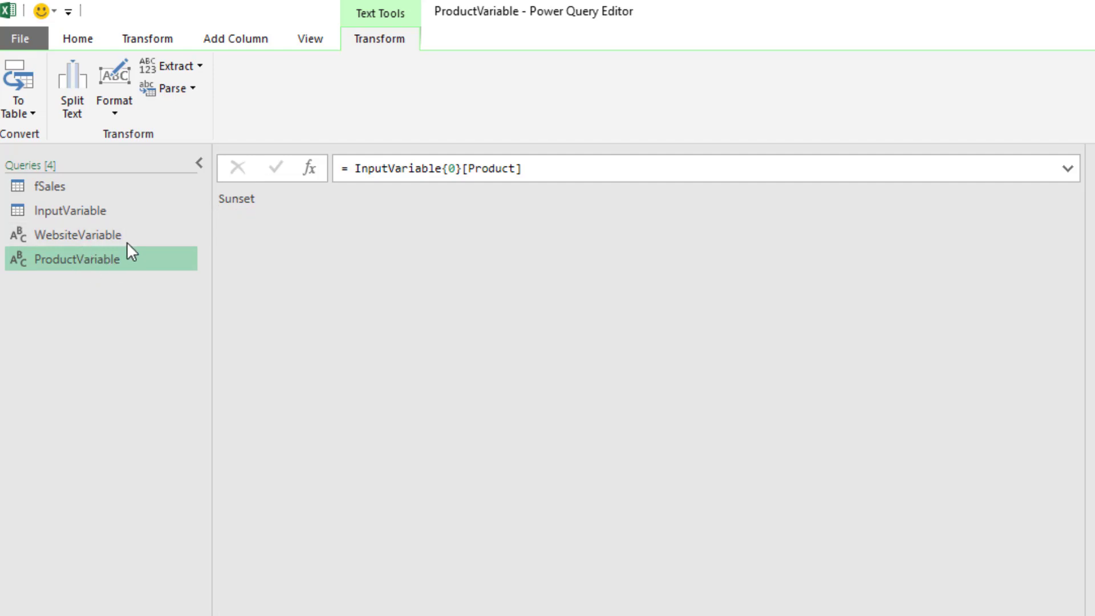
In fSales, filter the Product column to keep only Carlota.
click(57, 190)
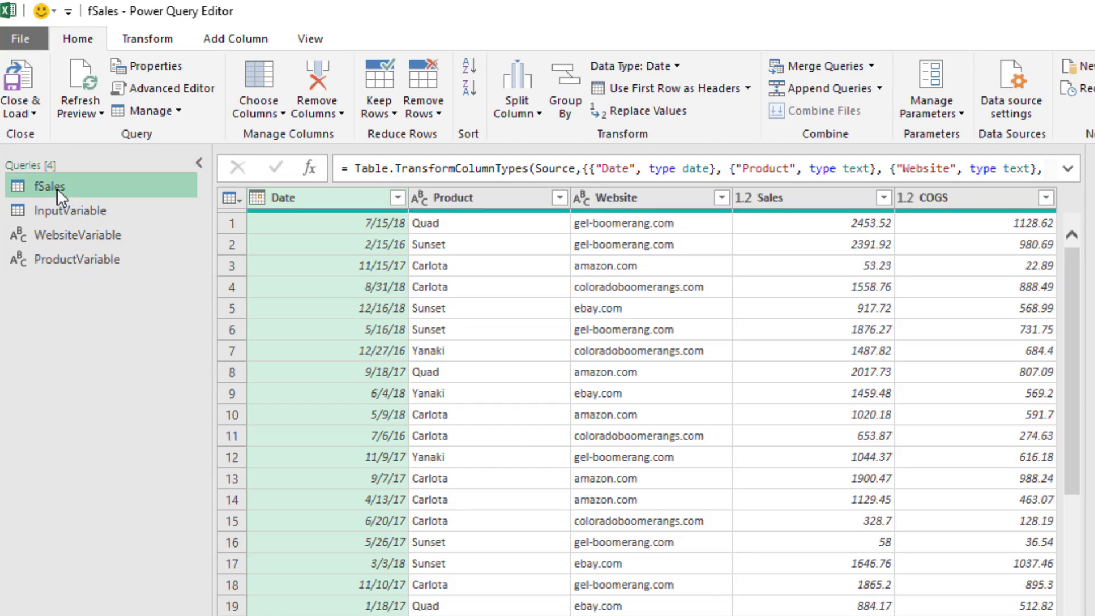
click(560, 197)
click(560, 197)
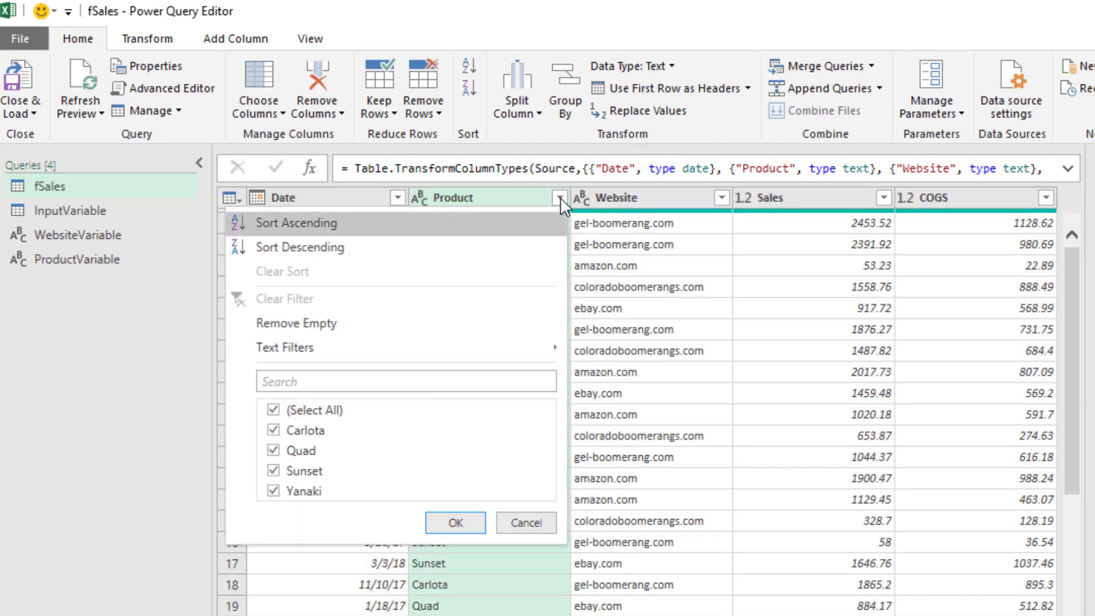
click(274, 410)
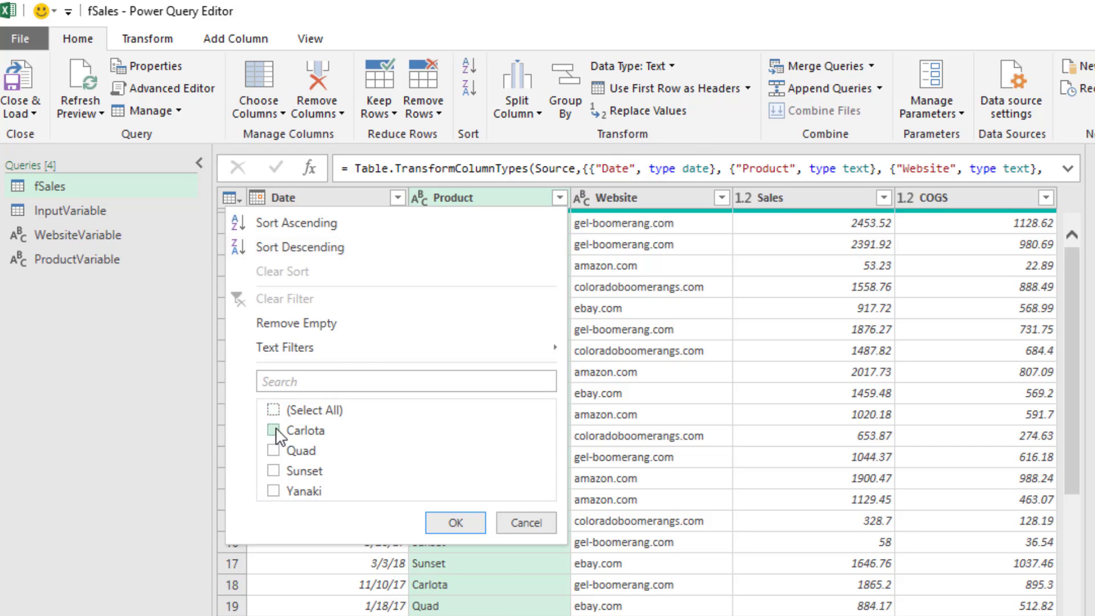
click(274, 430)
click(459, 521)
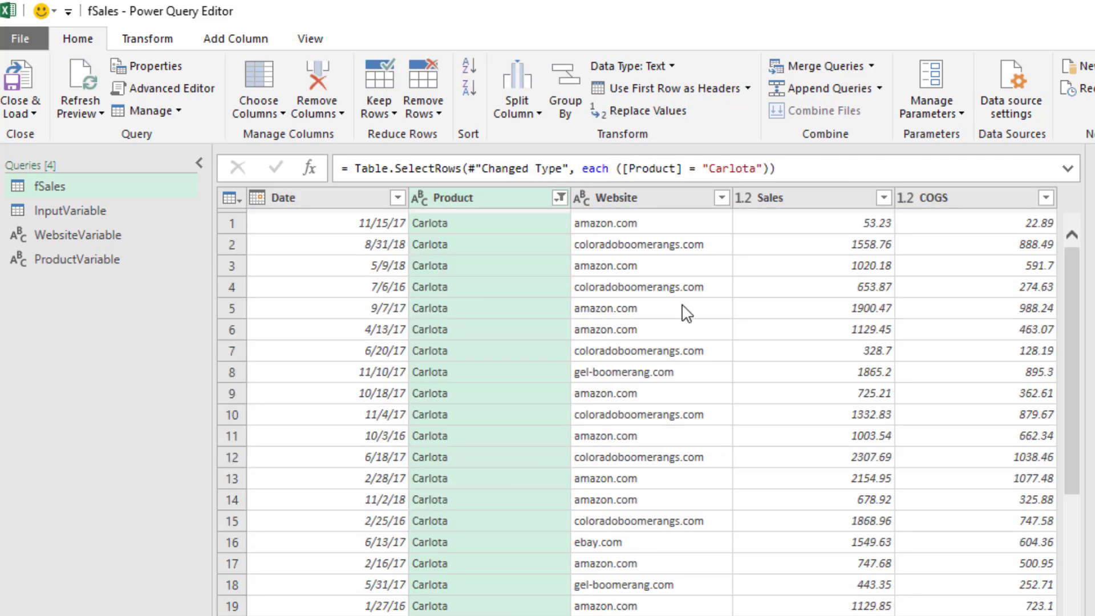
Filter the Website column to keep only amazon.com.
click(722, 198)
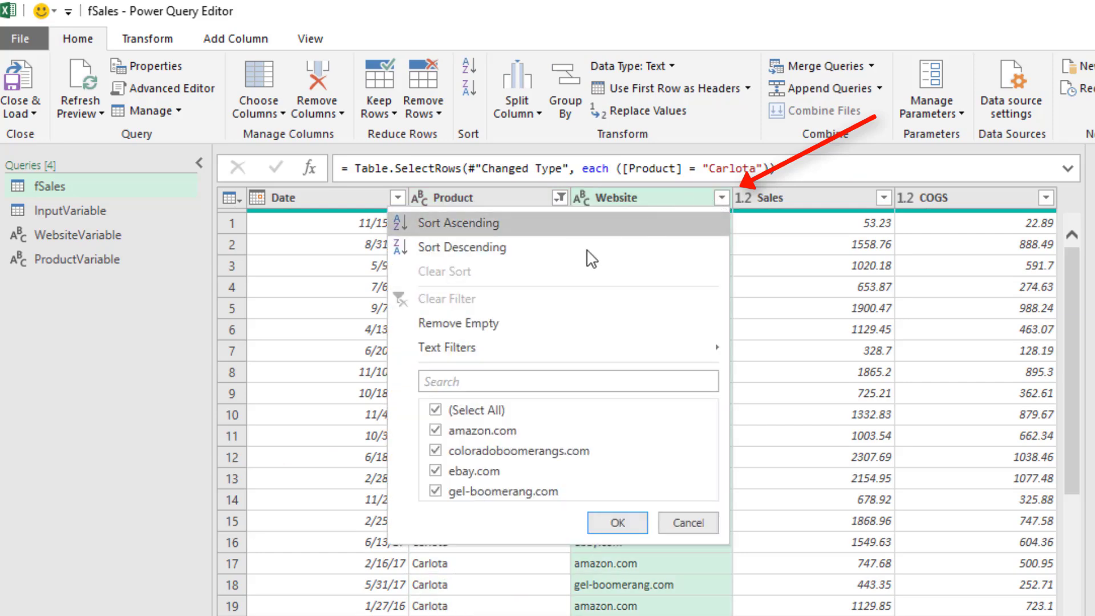
click(435, 409)
click(435, 431)
click(615, 522)
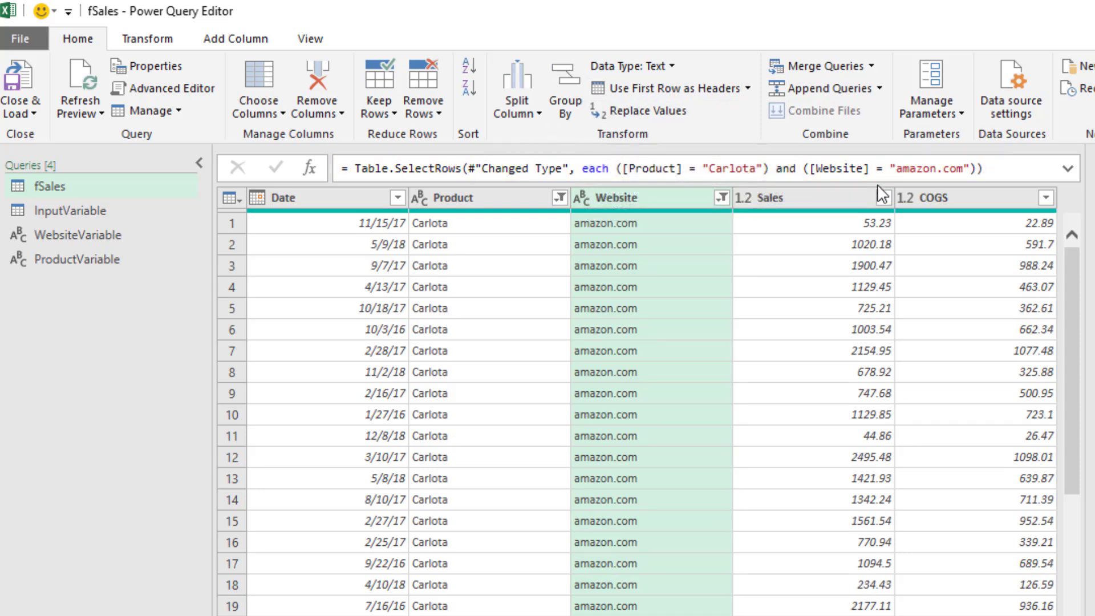
Replace the hardcoded "Carlota" and "amazon.com" in the filter formula with ProductVariable and WebsiteVariable.
click(710, 169)
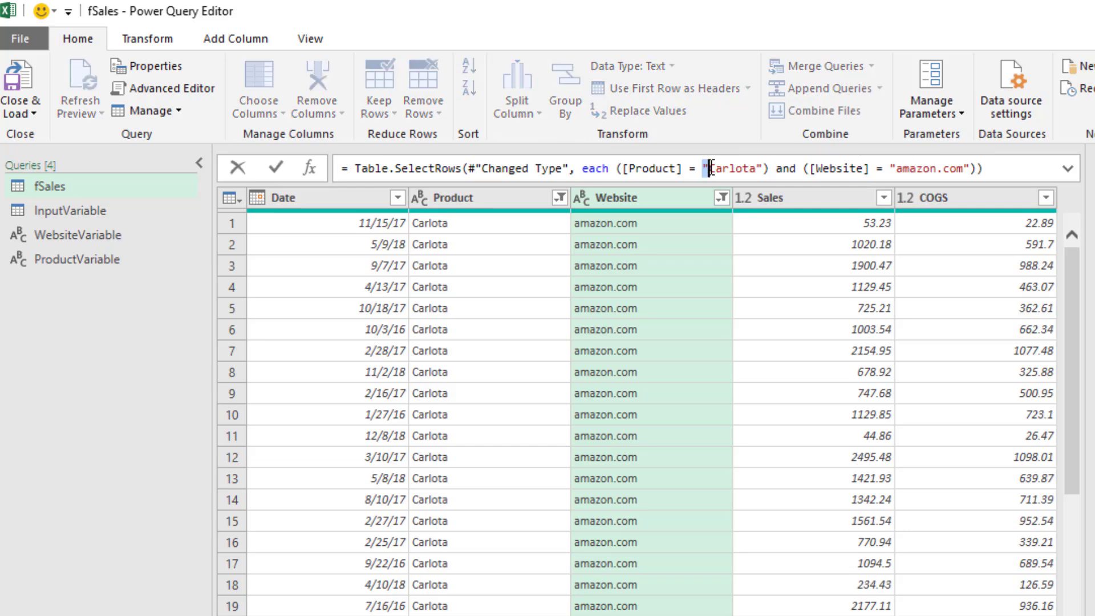
drag(710, 169, 767, 169)
text(Produ)
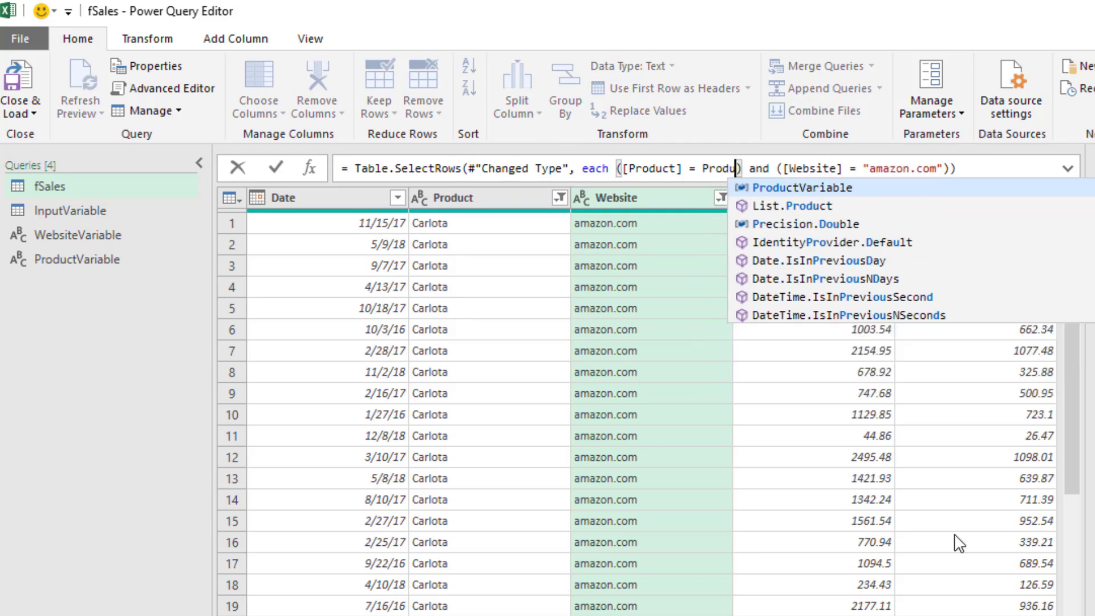
key(Tab)
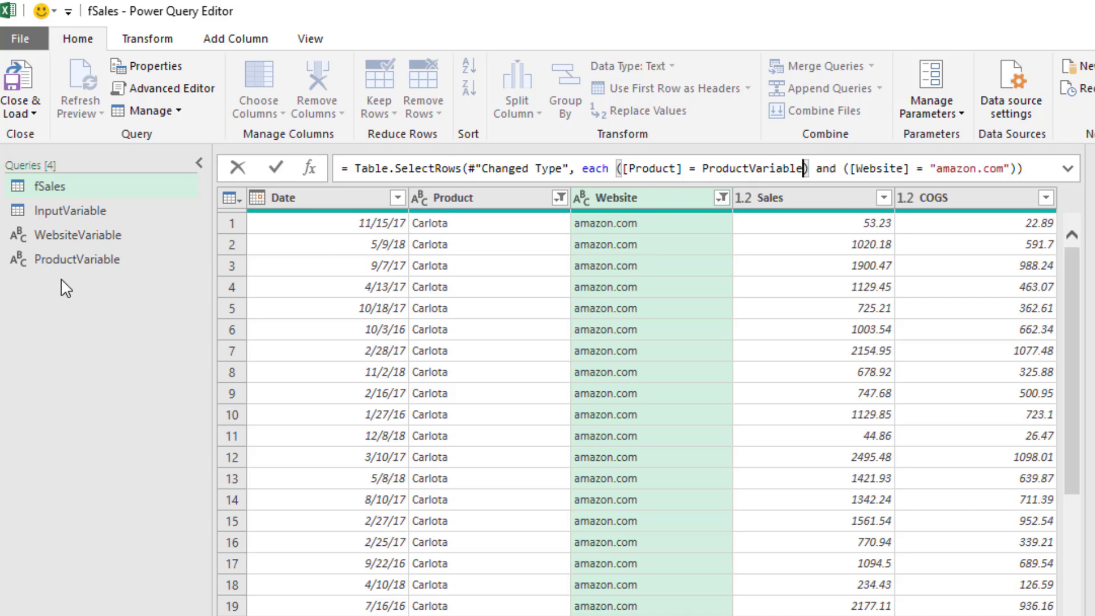
drag(930, 168, 1009, 168)
text(Web)
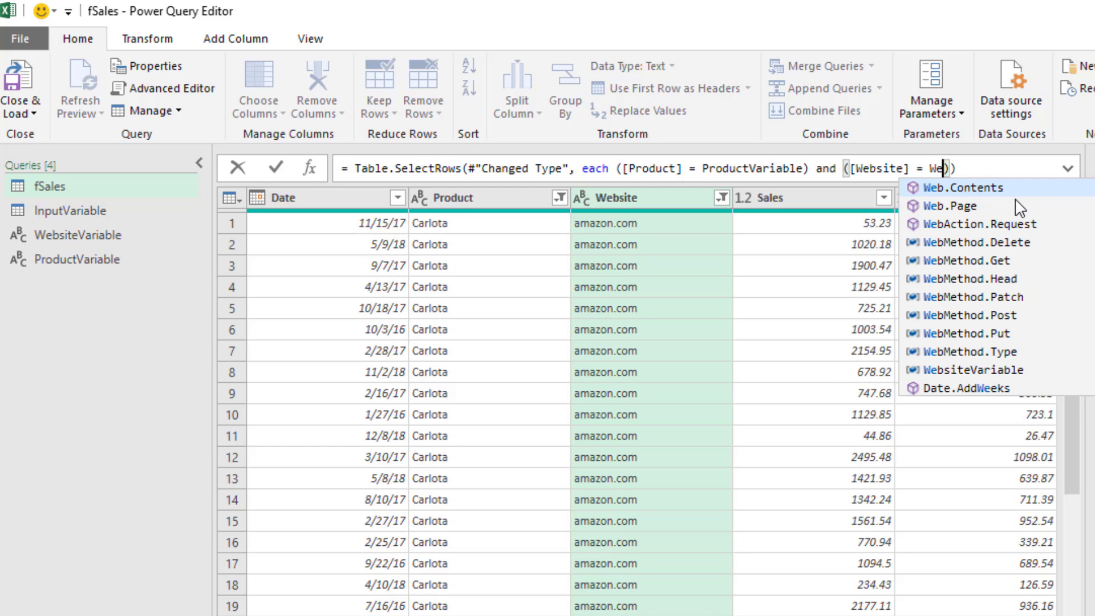
text(s)
key(Tab)
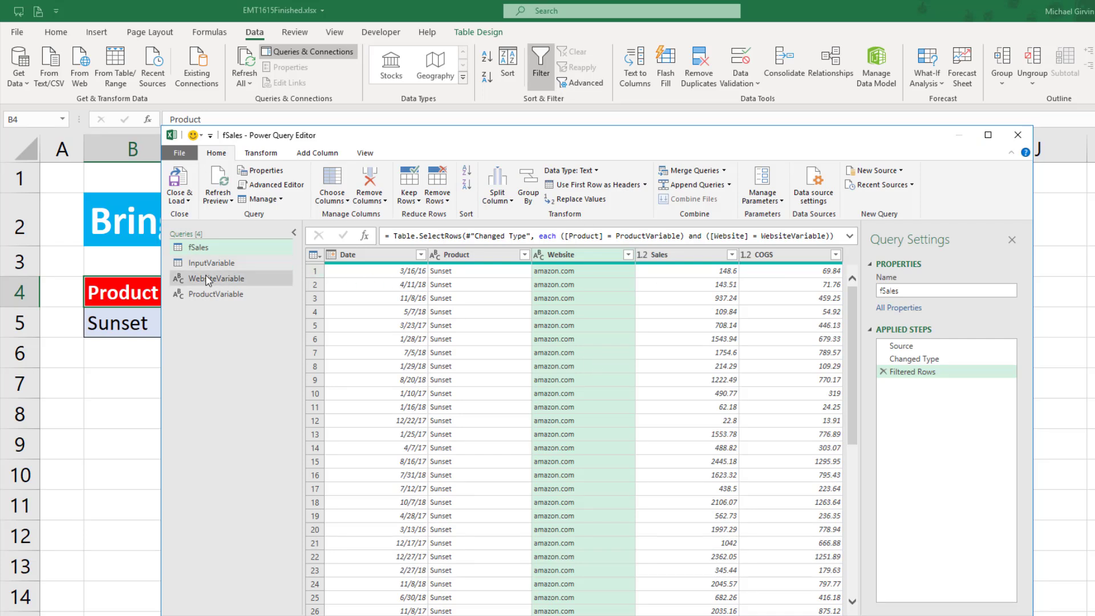
Close & Load all queries as connections only.
click(188, 201)
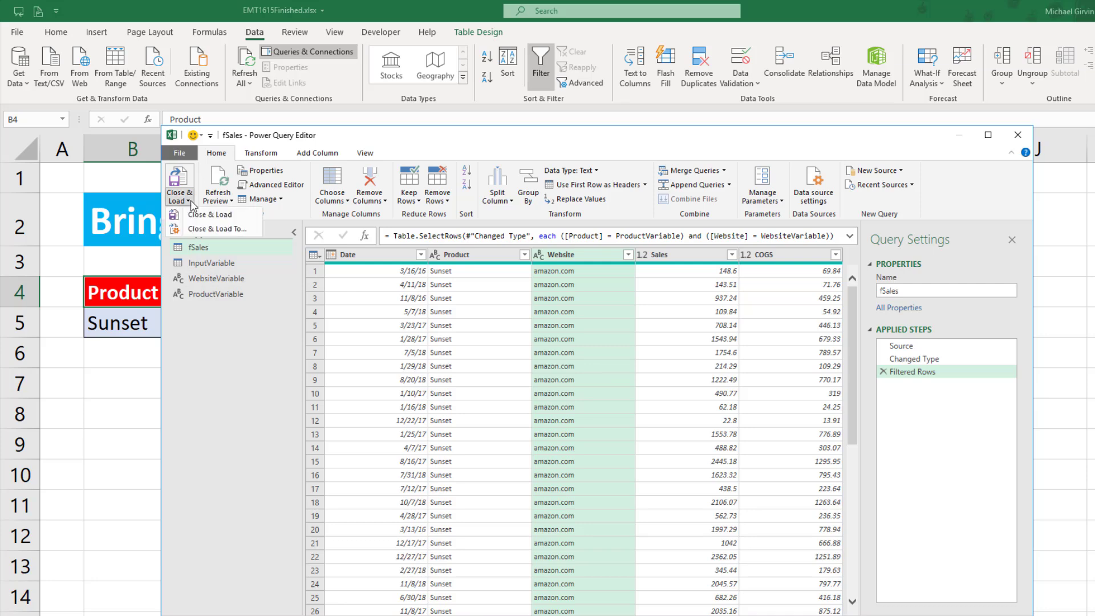
click(209, 229)
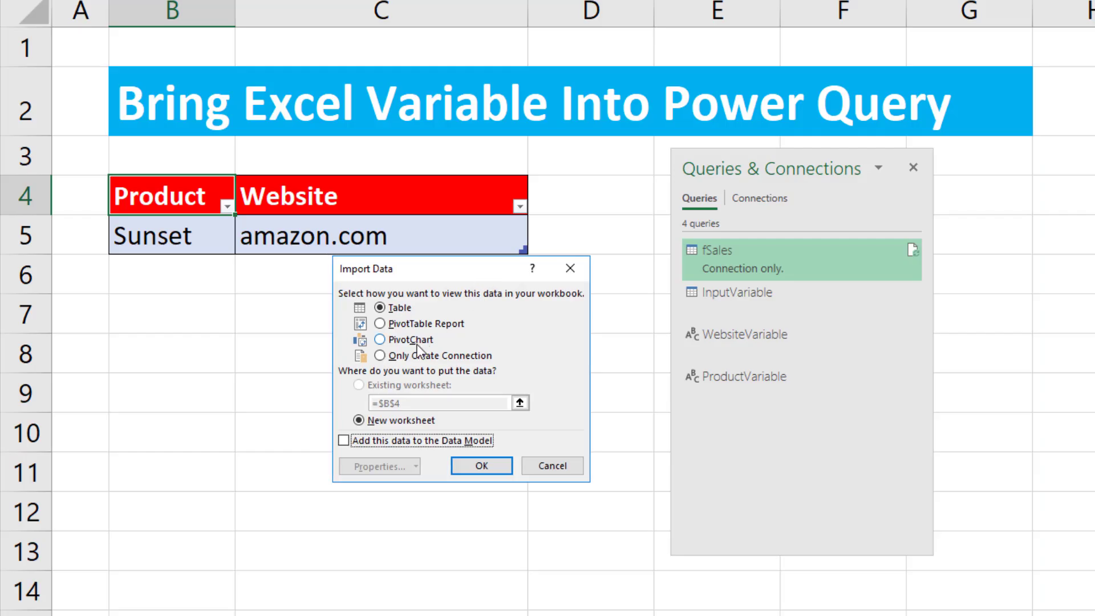
click(382, 356)
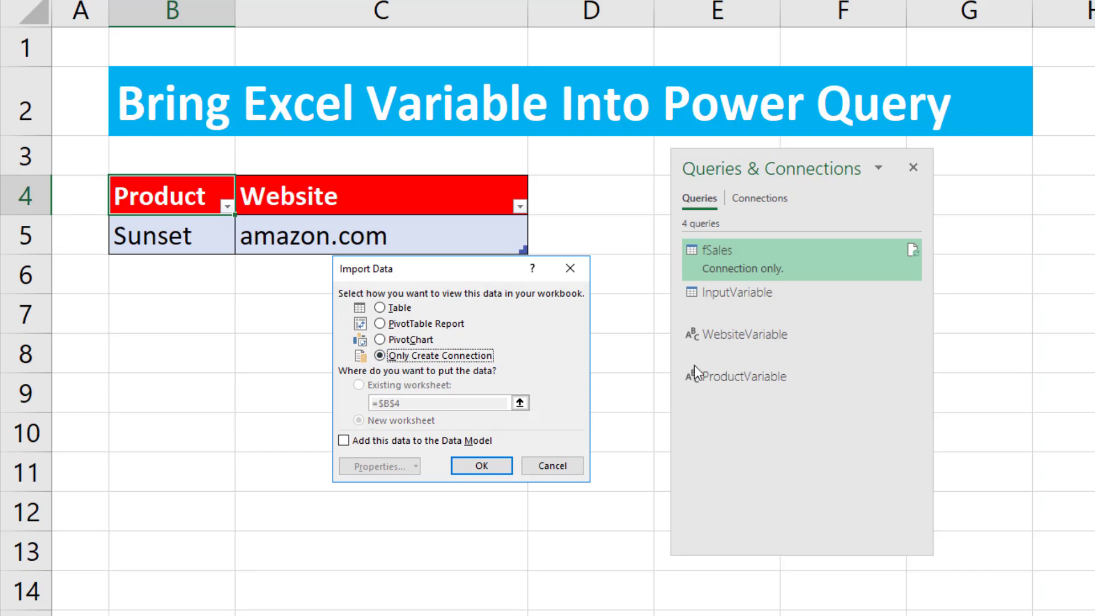
click(498, 467)
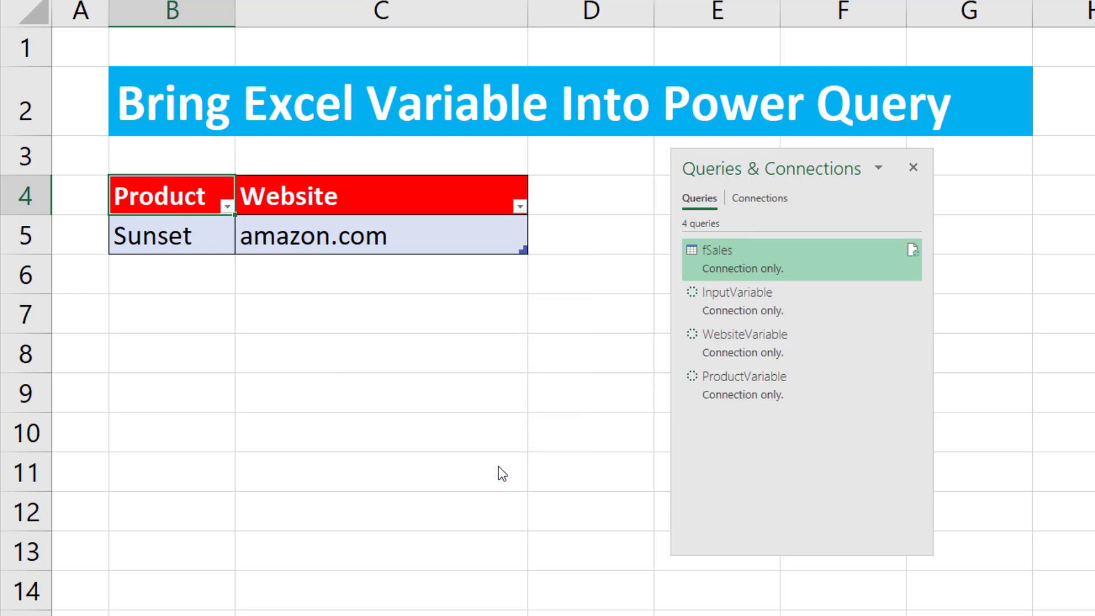
Load fSales as a table on the existing worksheet at cell B8.
right_click(734, 257)
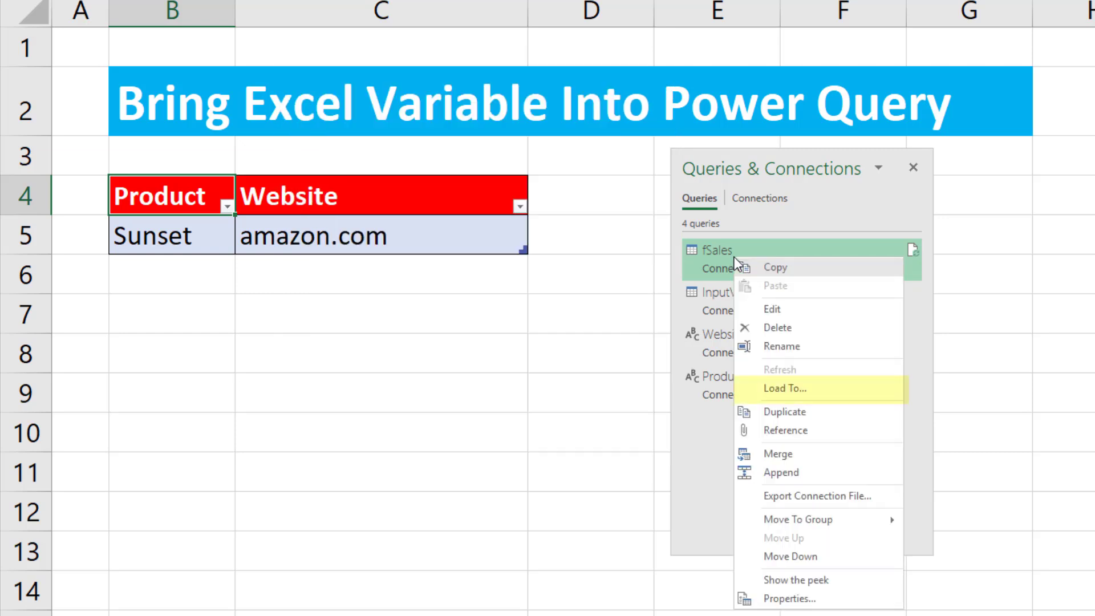
click(795, 389)
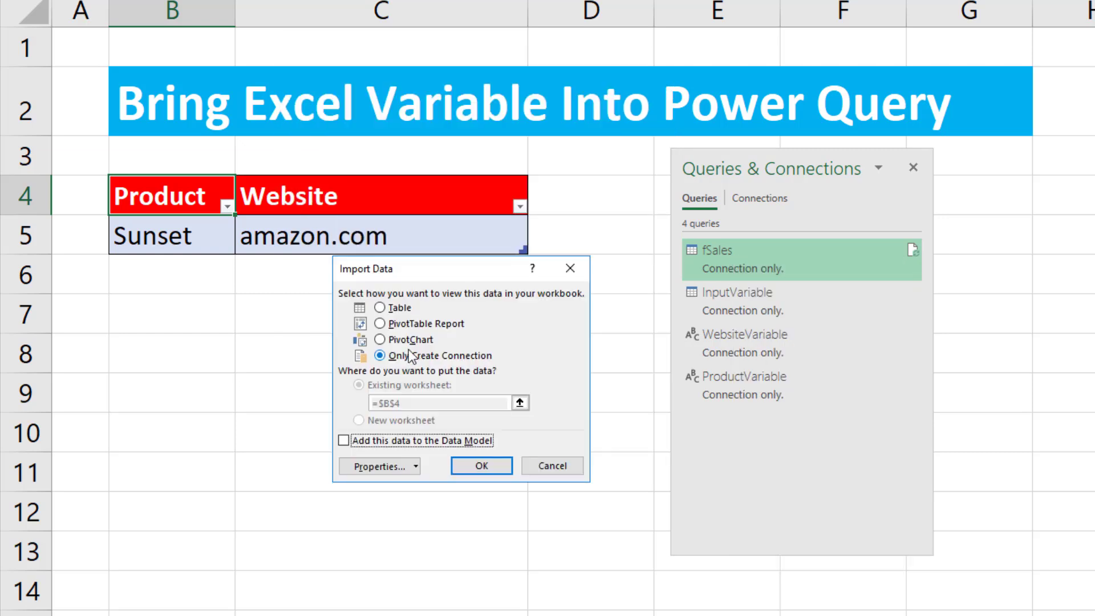
click(380, 307)
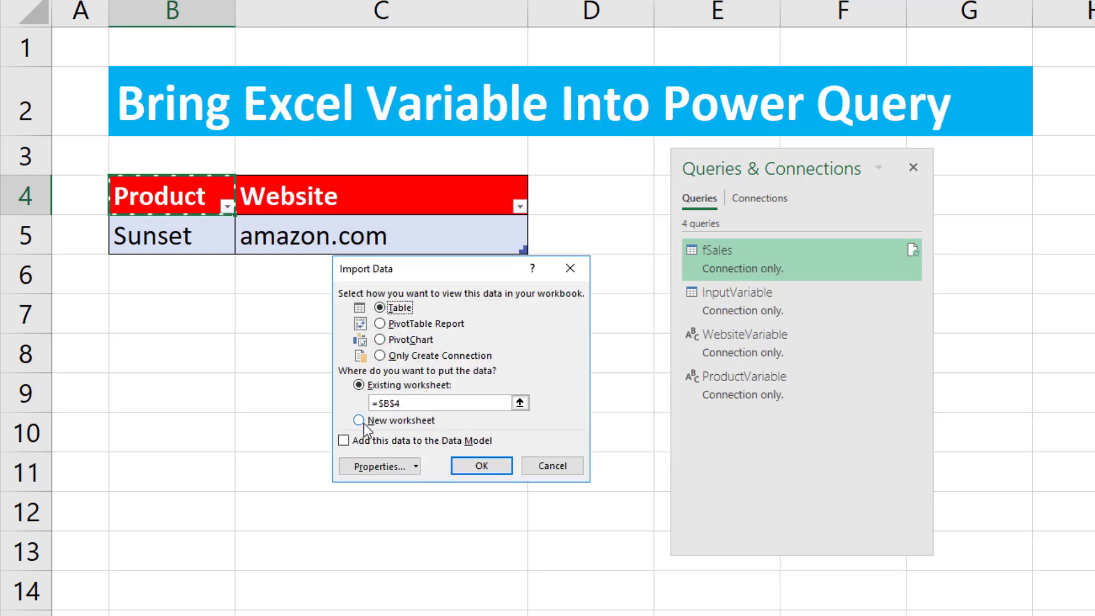
click(173, 356)
click(480, 466)
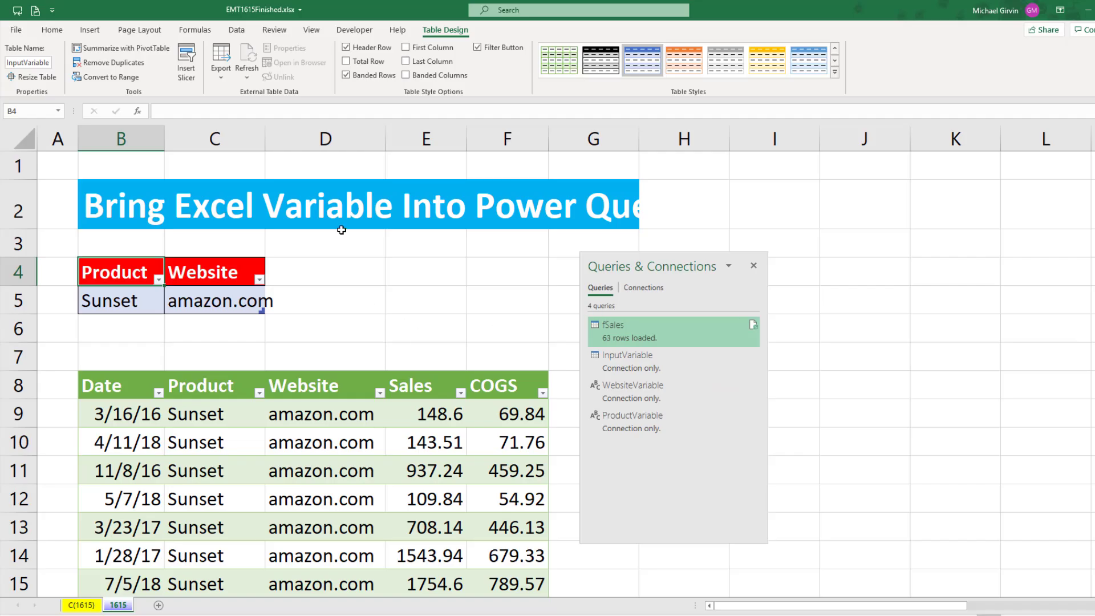
Widen column C, switch B5's product to Quad, and refresh fSales to show Quad sales.
drag(265, 139, 309, 139)
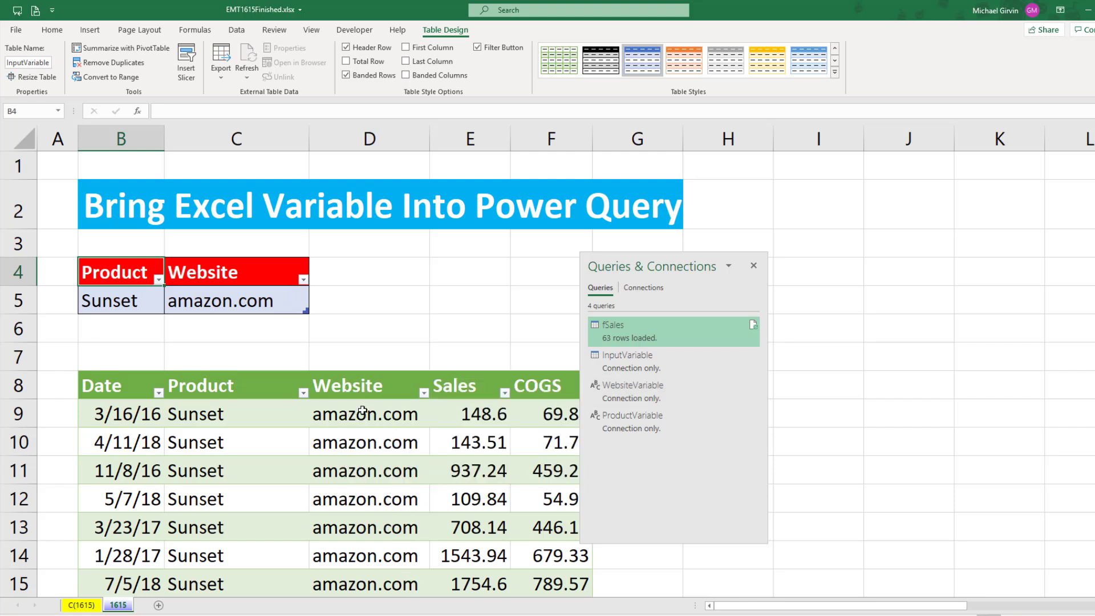
click(144, 301)
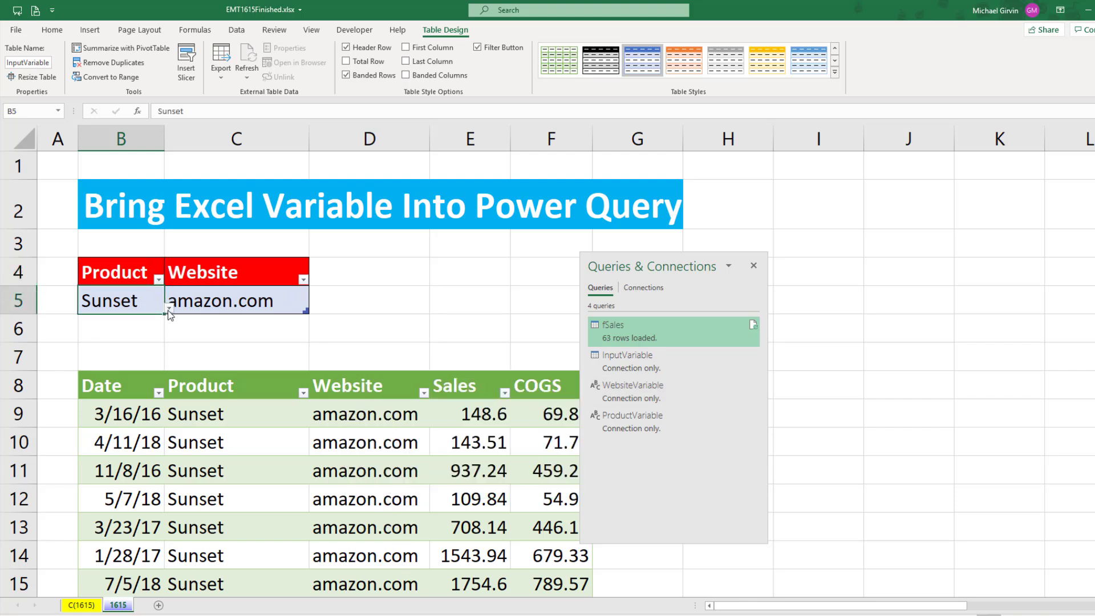
click(169, 308)
click(104, 326)
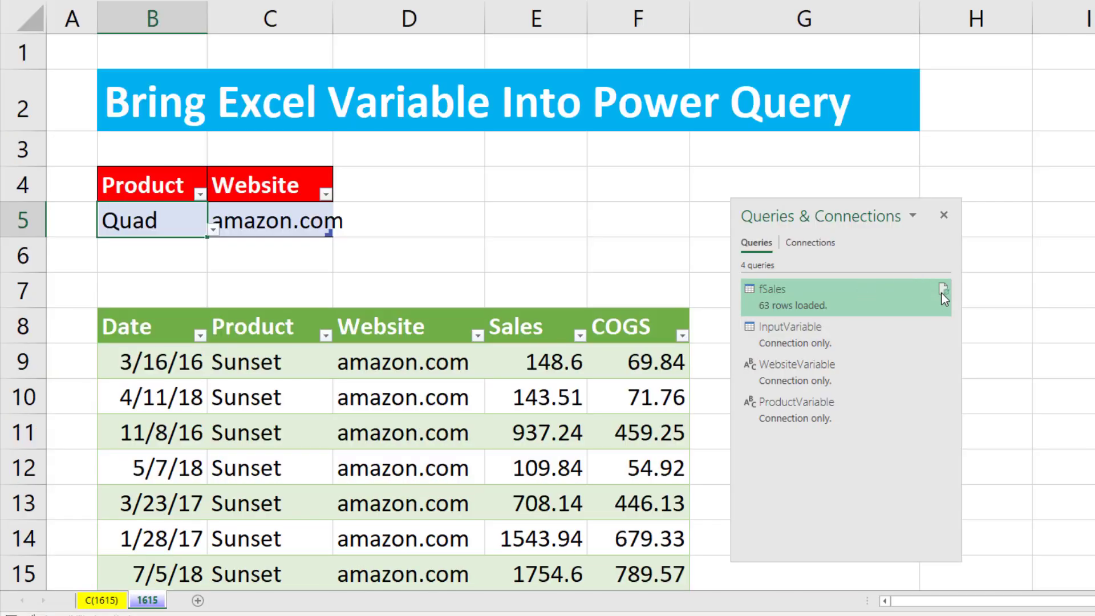
click(943, 289)
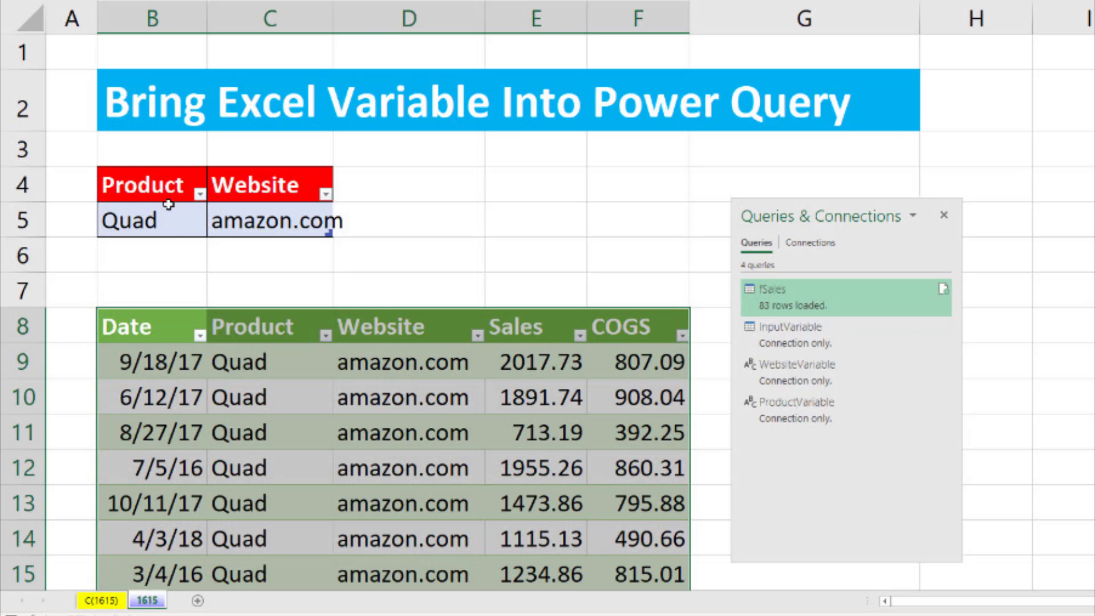
click(386, 322)
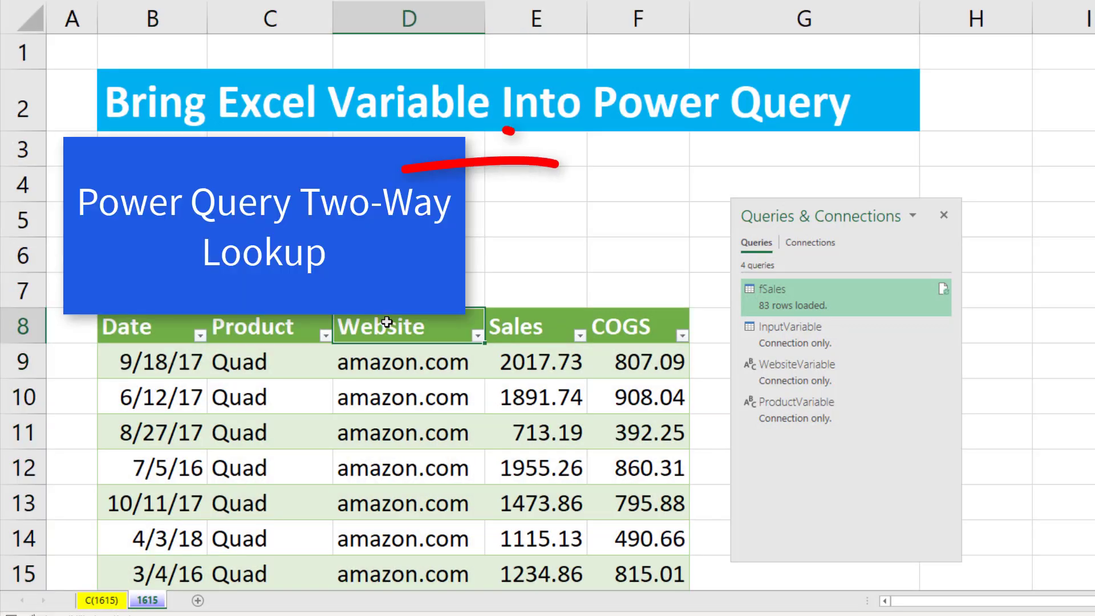